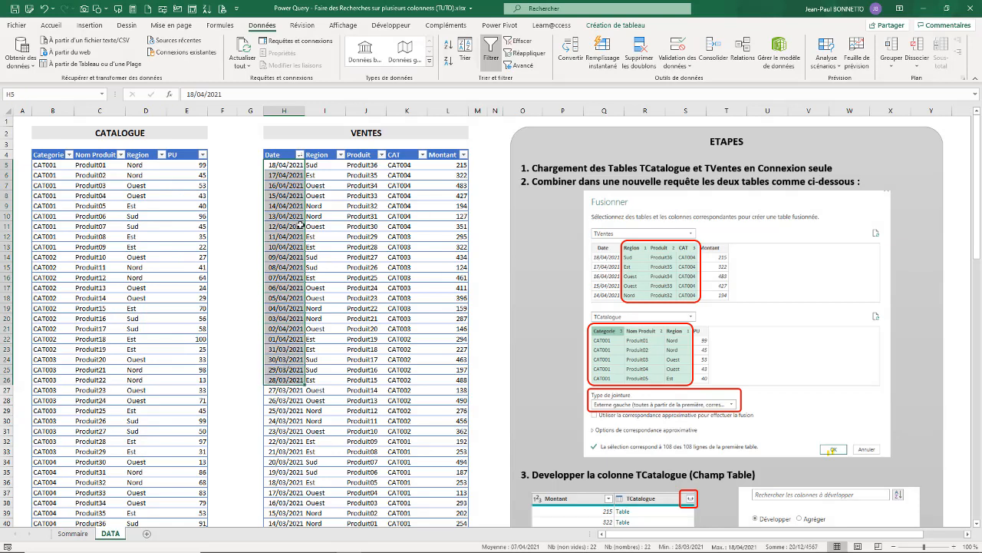
Examine the columns of the VENTES and CATALOGUE tables, including the PU prices and the empty column beside Montant
left_click_drag(324, 163, 324, 298)
left_click(361, 168)
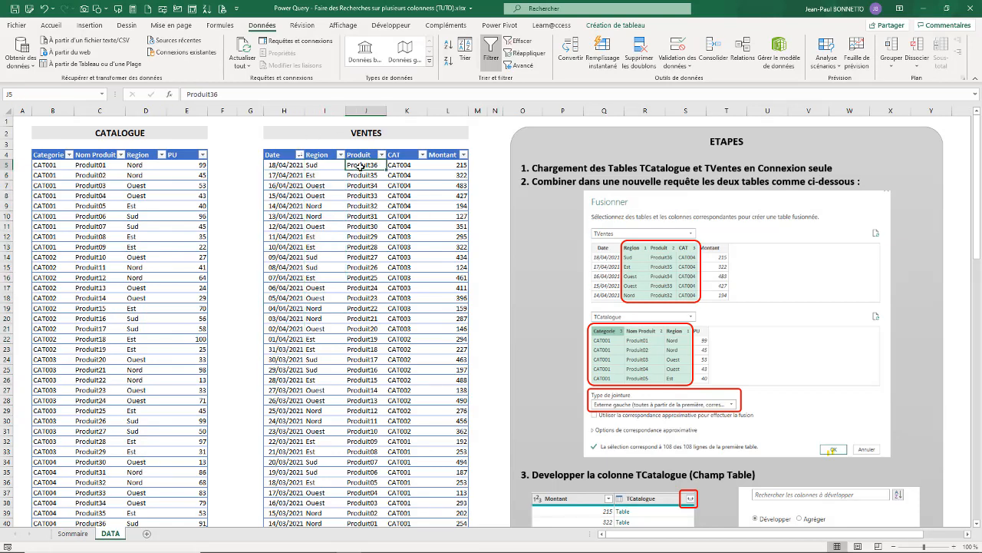
key("Right")
left_click(466, 166)
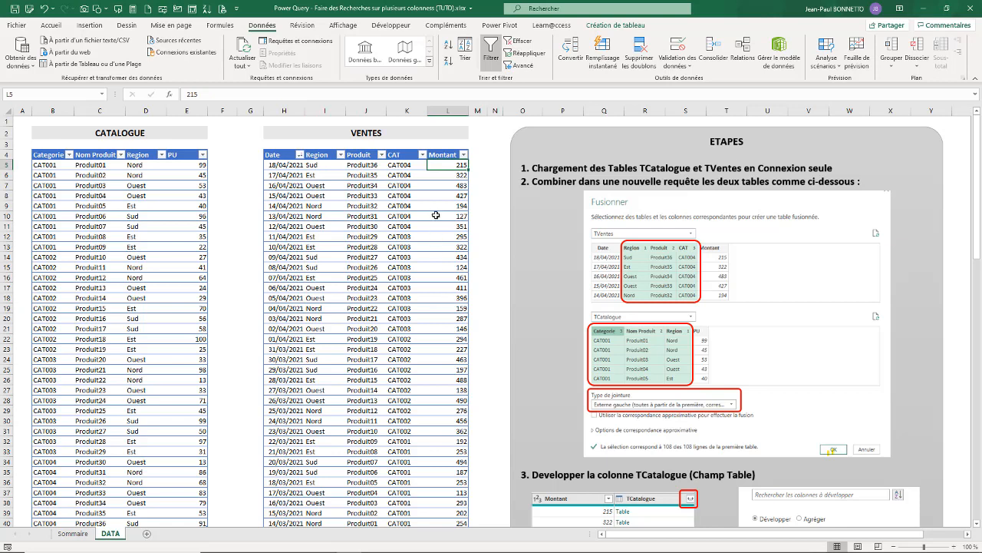
left_click(34, 185)
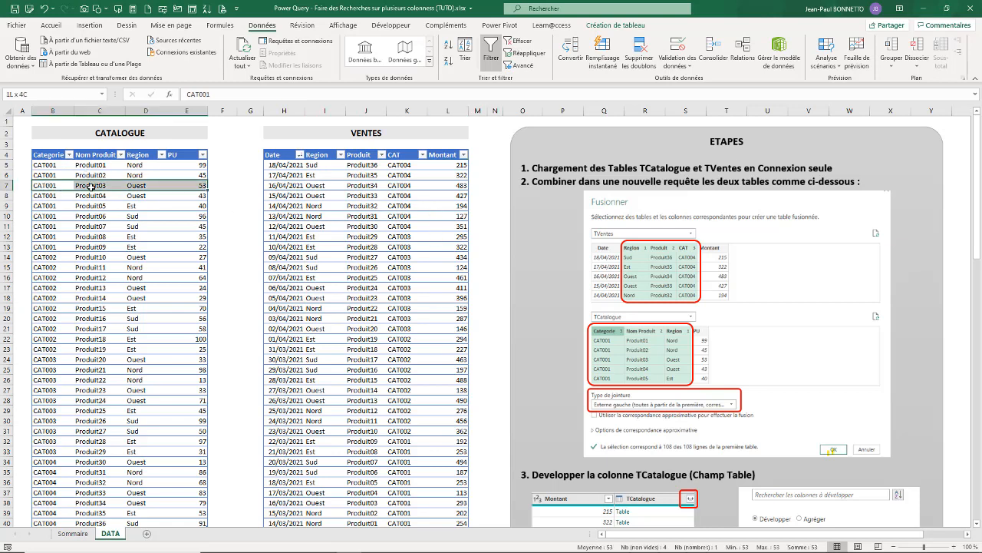
left_click(196, 184)
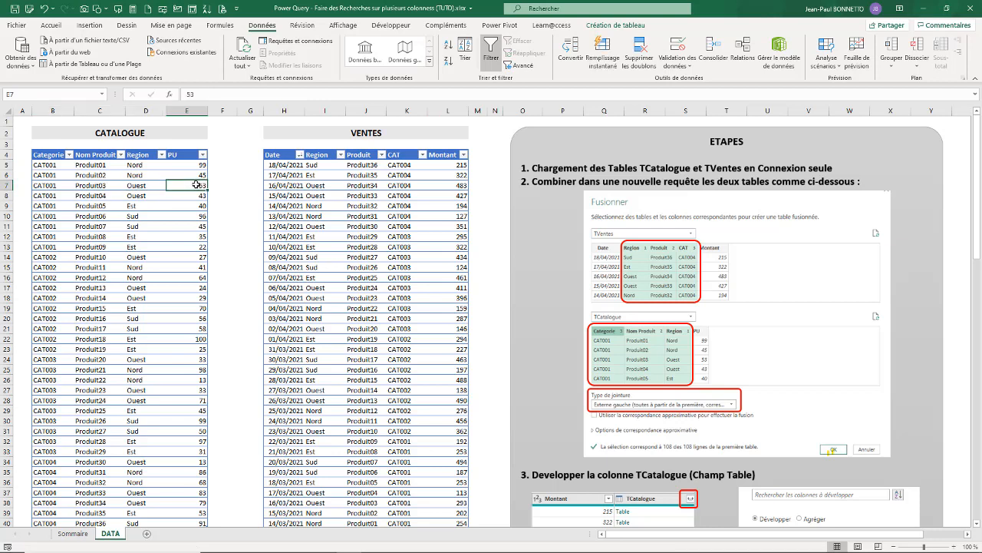
left_click_drag(200, 165, 204, 236)
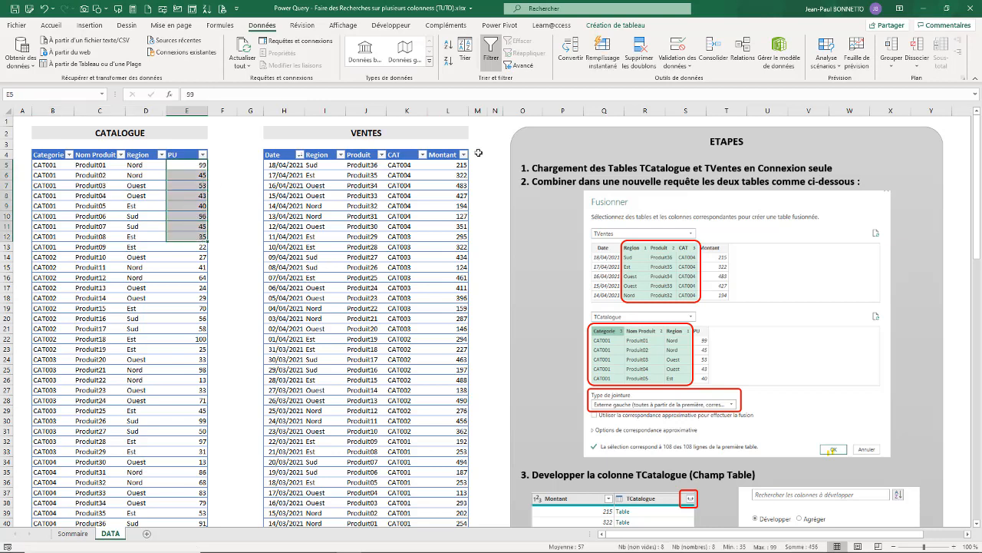
left_click_drag(485, 158, 479, 274)
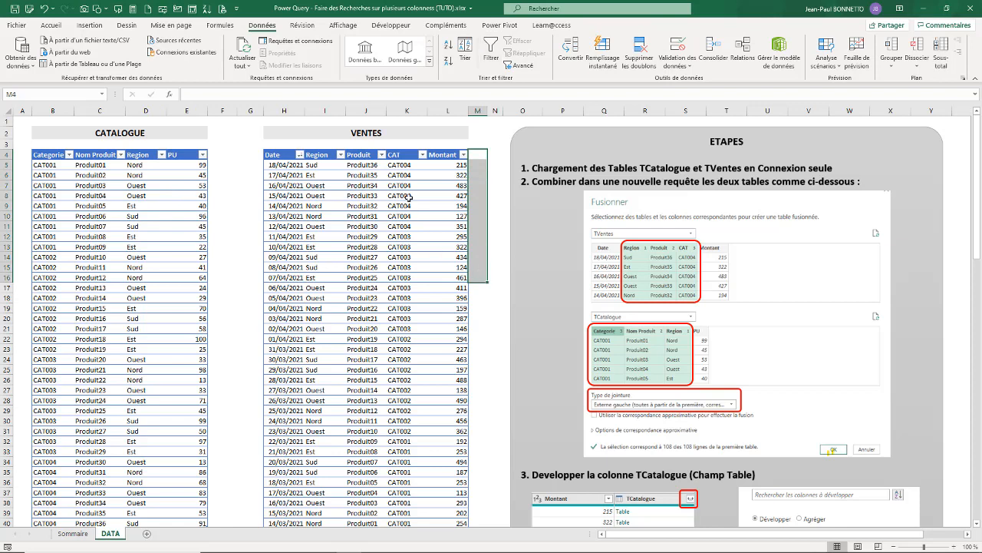
Compare the region, product and category values in CATALOGUE and VENTES that determine each PU price
left_click(407, 174)
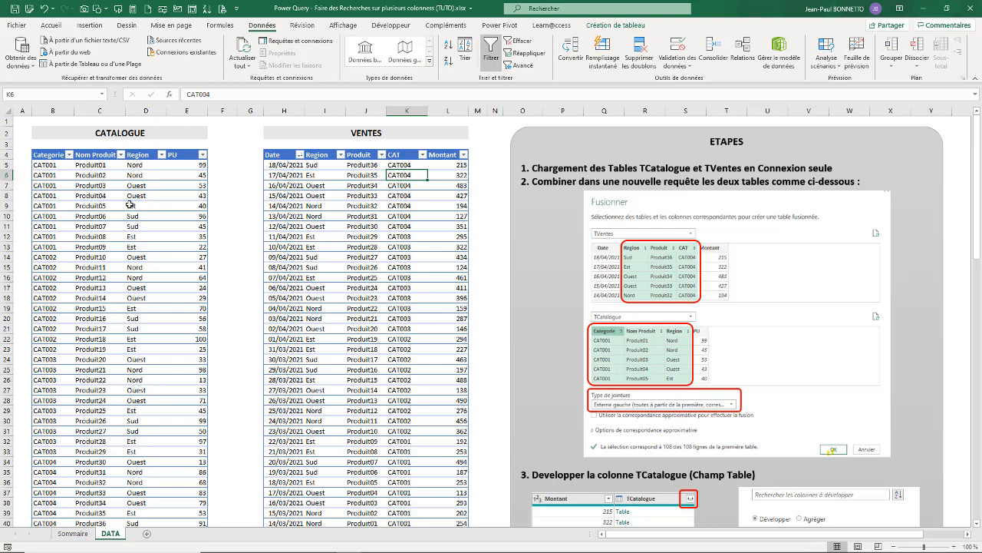
left_click(204, 206)
left_click(147, 208)
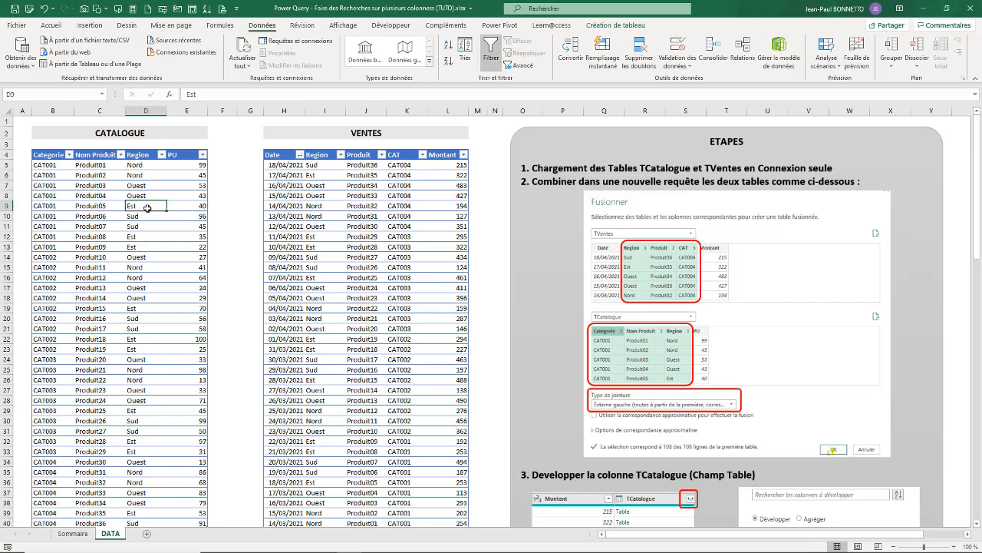
left_click(89, 205)
left_click(47, 205)
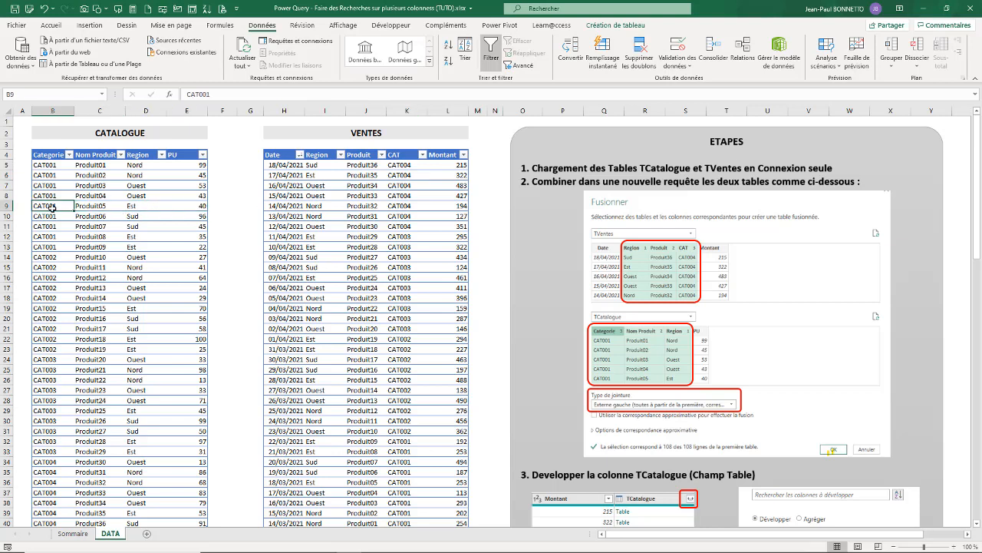
left_click_drag(316, 225, 395, 226)
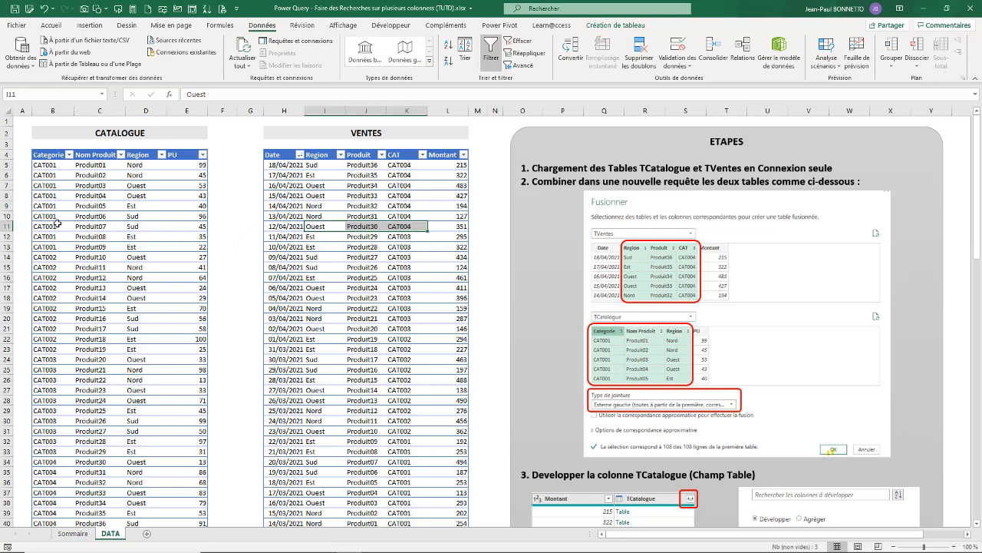
left_click_drag(55, 226, 146, 225)
left_click(199, 226)
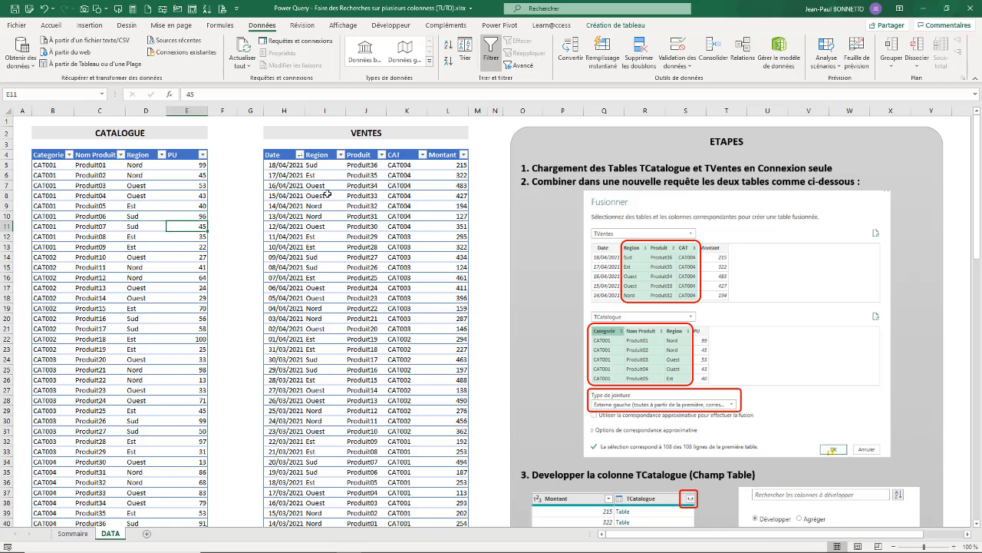
left_click(477, 226)
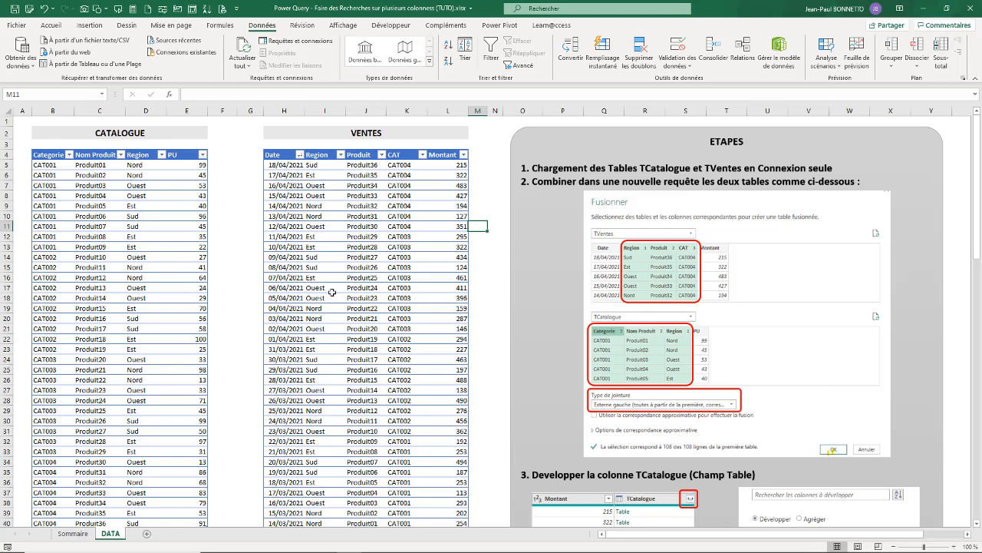
mouse_move(979, 159)
left_mouse_down()
mouse_move(981, 338)
mouse_move(980, 157)
left_mouse_up()
Check the table names assigned to the CATALOGUE and VENTES tables
left_click(112, 186)
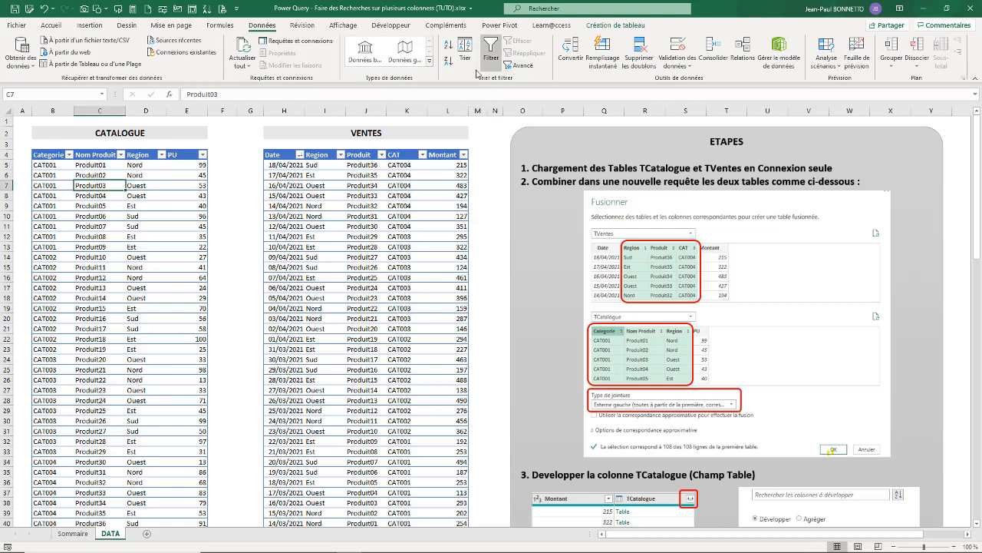
left_click(603, 26)
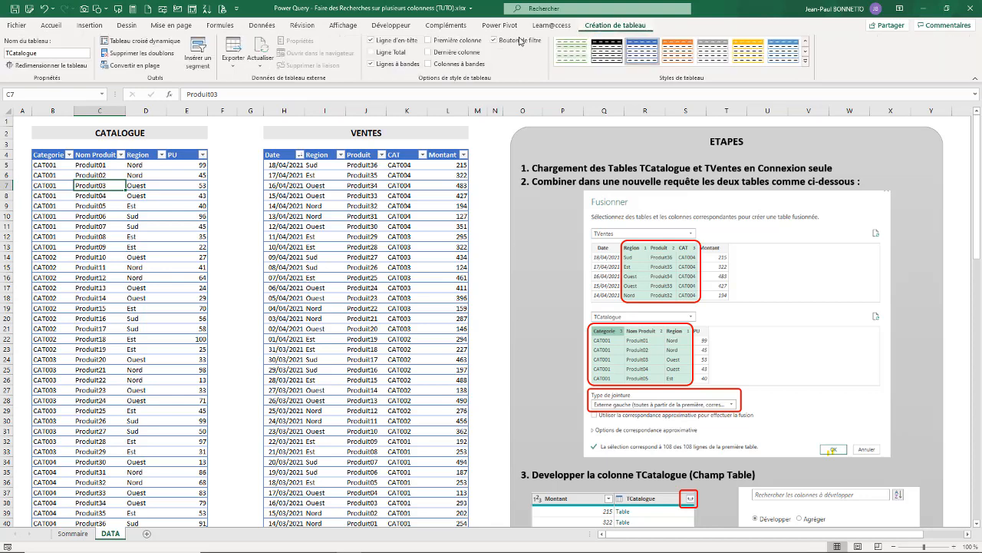
left_click(59, 52)
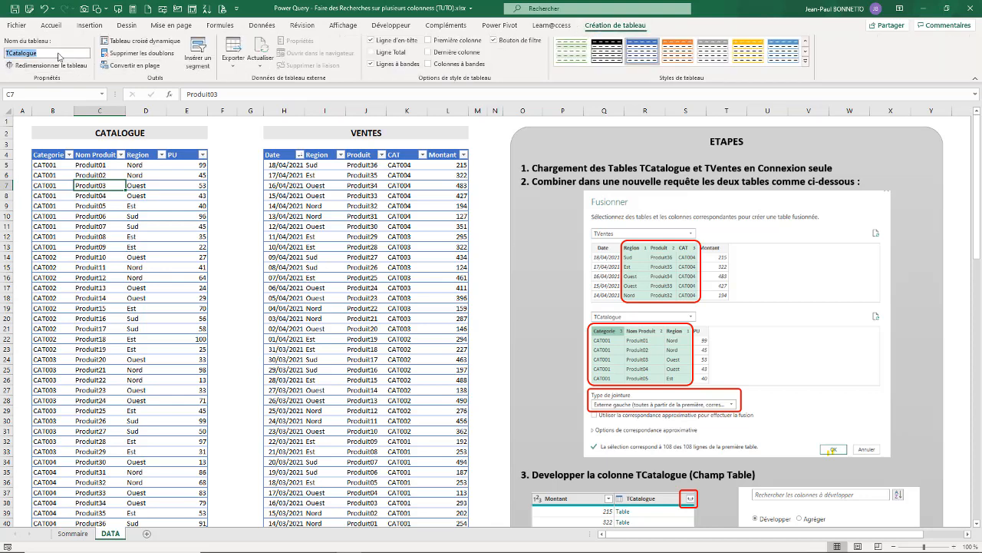
left_click(359, 176)
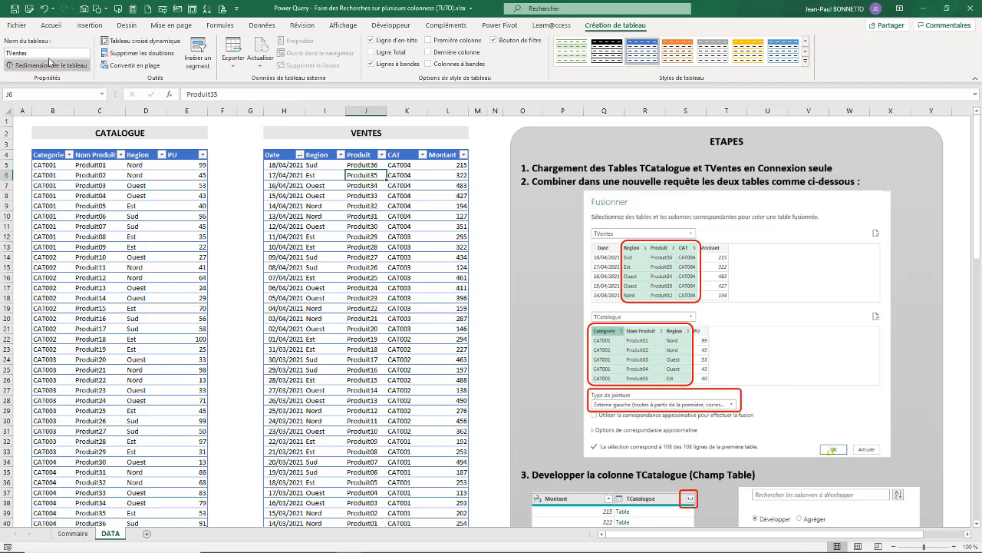
left_click(69, 177)
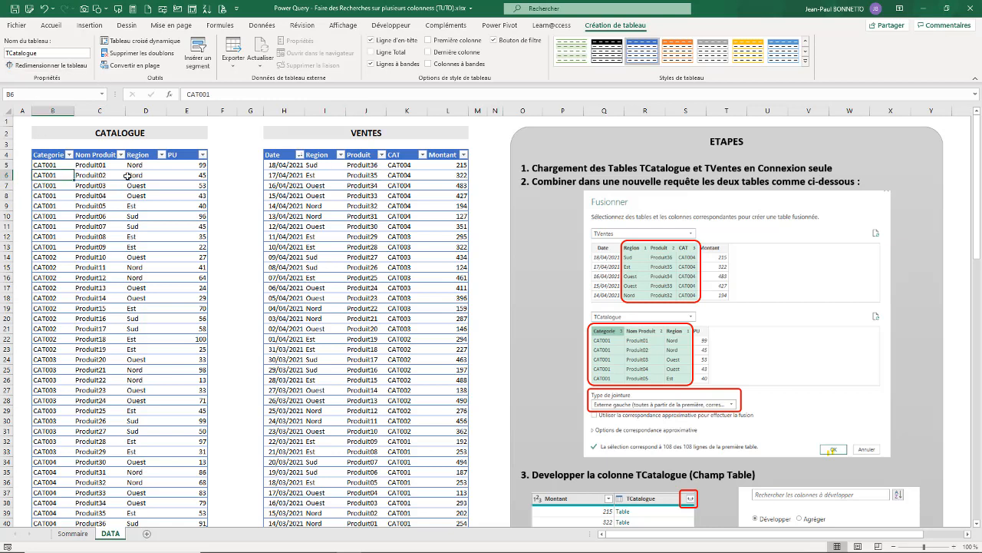
left_click(316, 177)
left_click(160, 183)
left_click(123, 188)
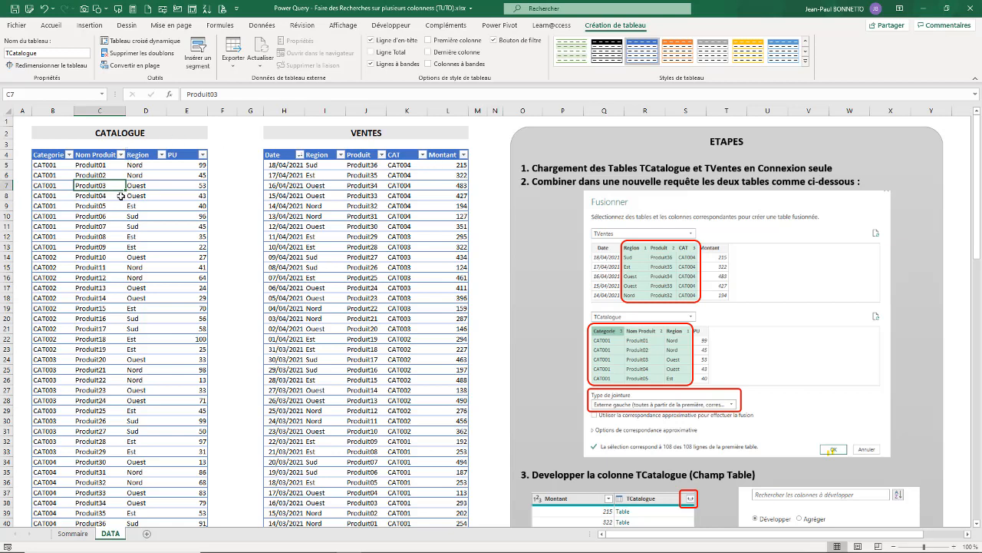
Import the TCatalogue table into Power Query and load it as a connection only
left_click(97, 196)
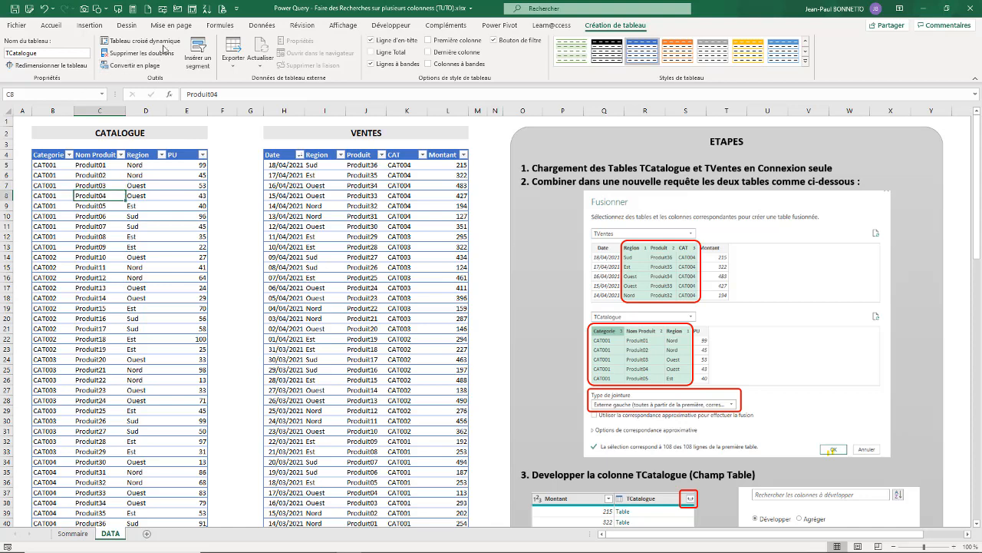
left_click(262, 26)
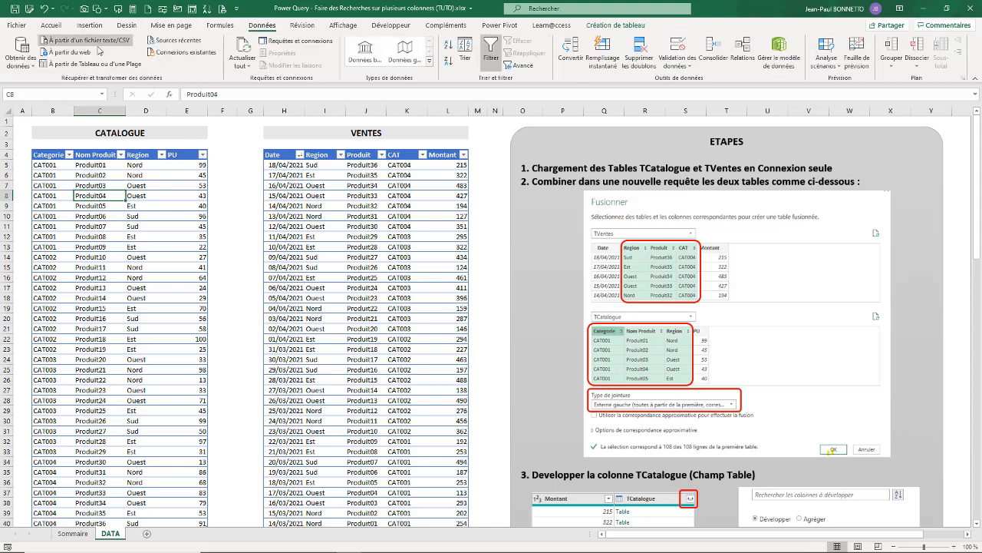
left_click(77, 65)
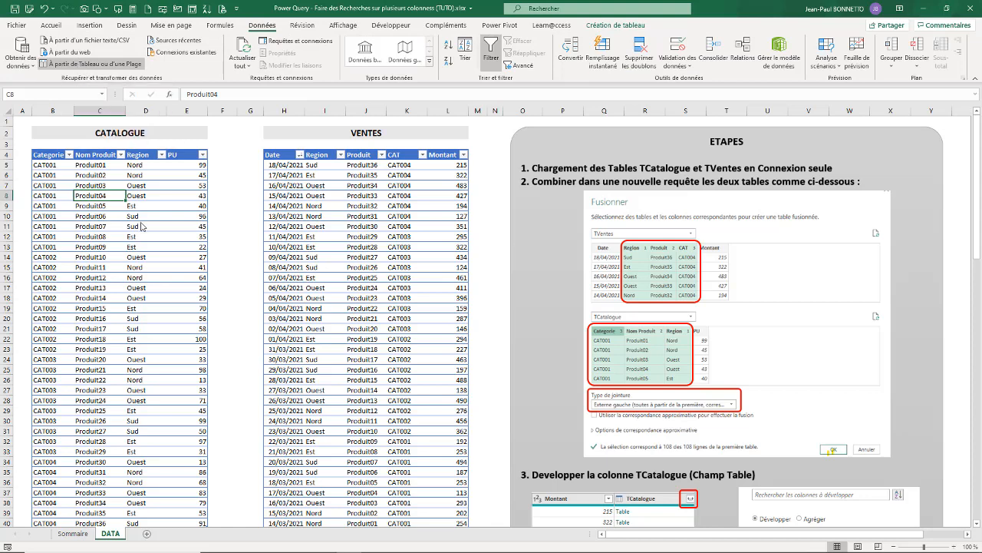
left_click(523, 321)
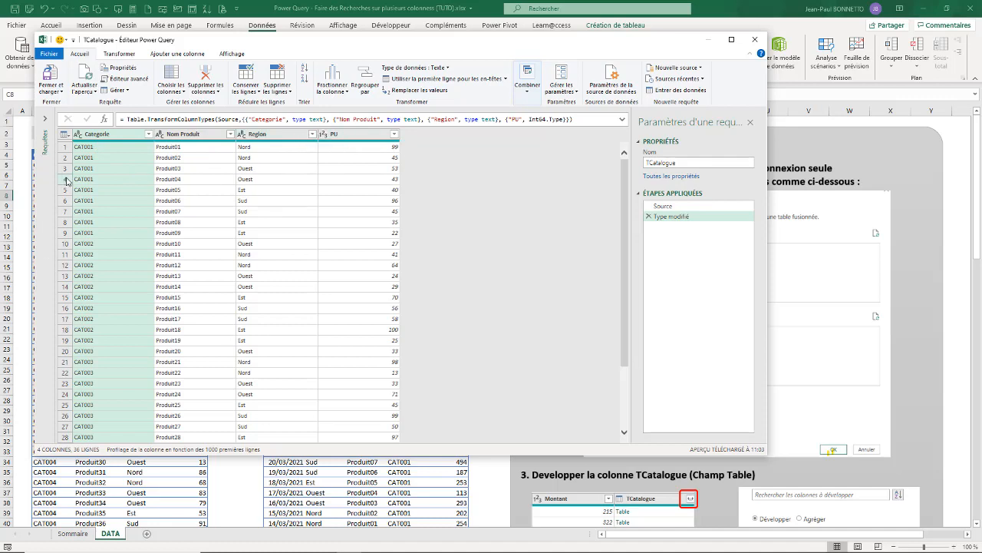
left_click(57, 92)
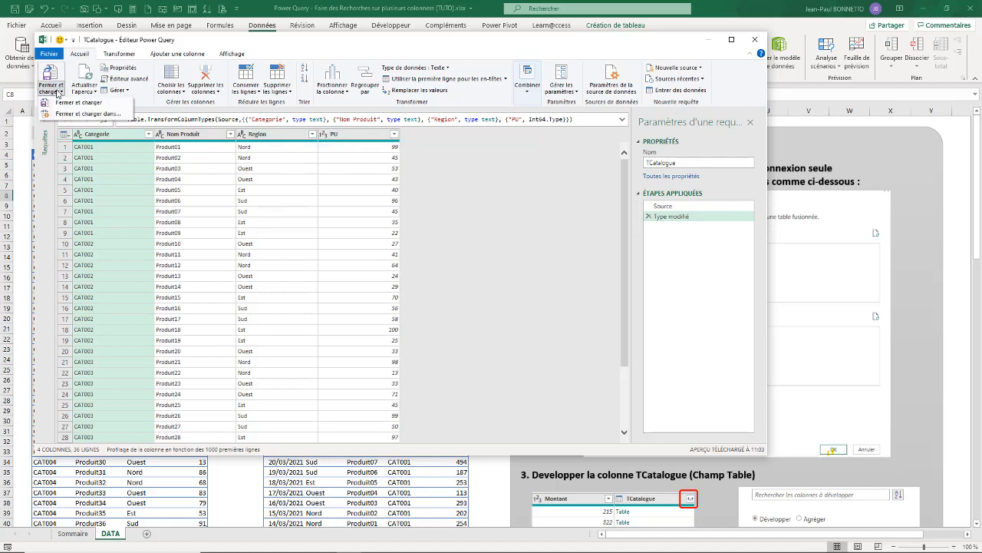
left_click(80, 115)
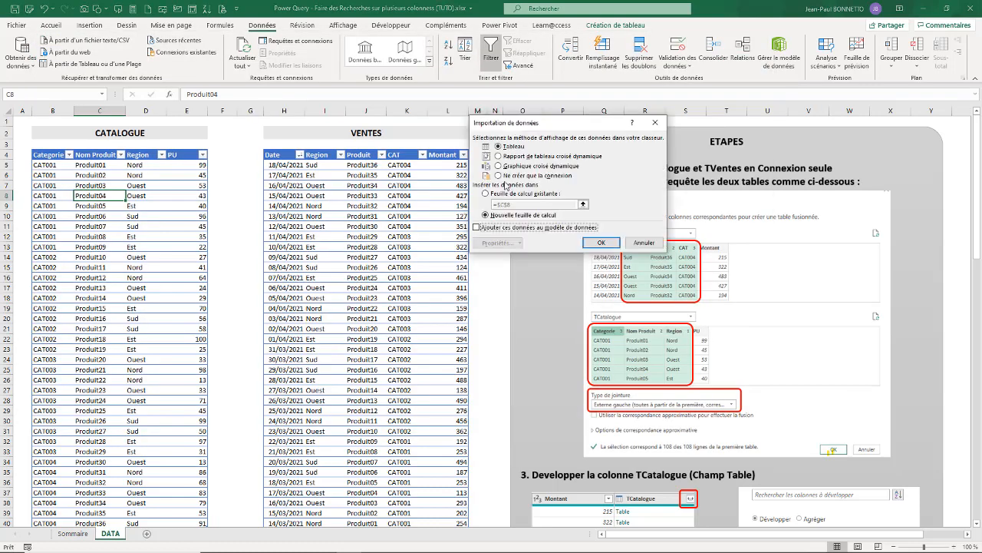
left_click(498, 177)
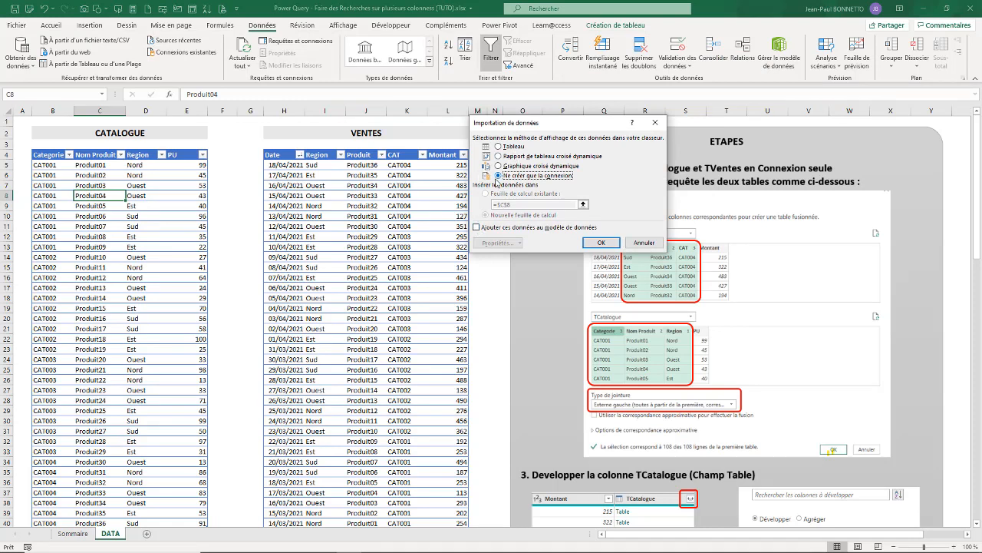
left_click(602, 243)
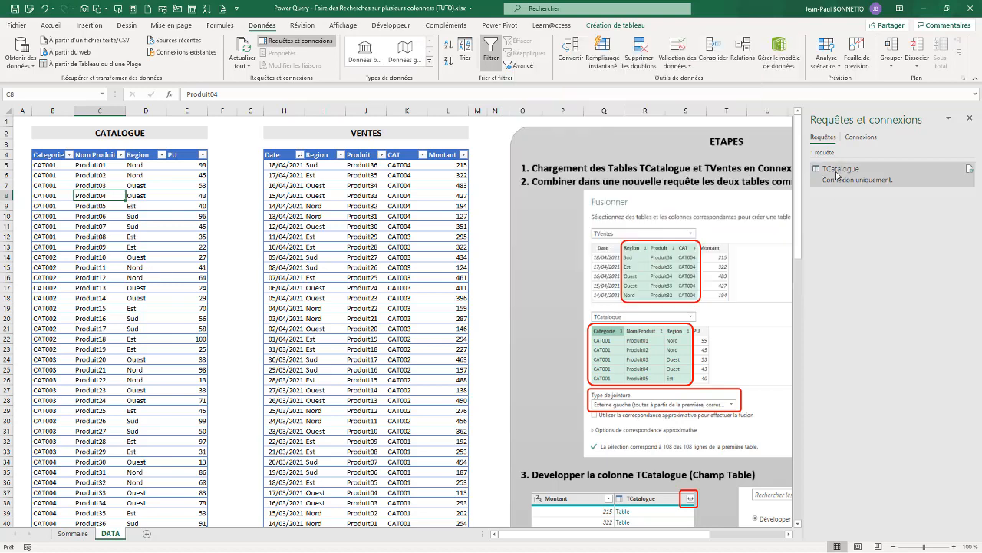
Import the TVentes table into Power Query and set its Date column's type to Date, replacing the current conversion
left_click(367, 195)
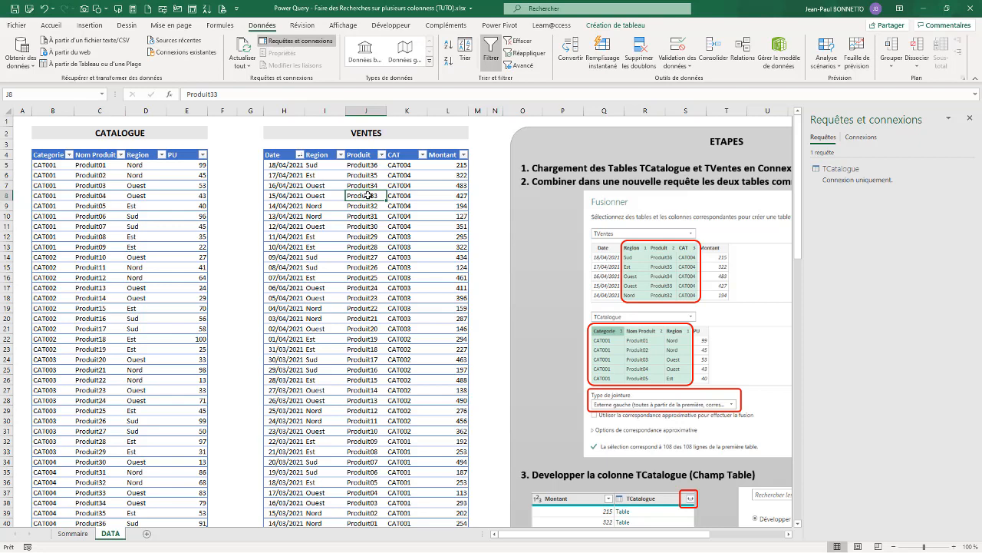
left_click(93, 64)
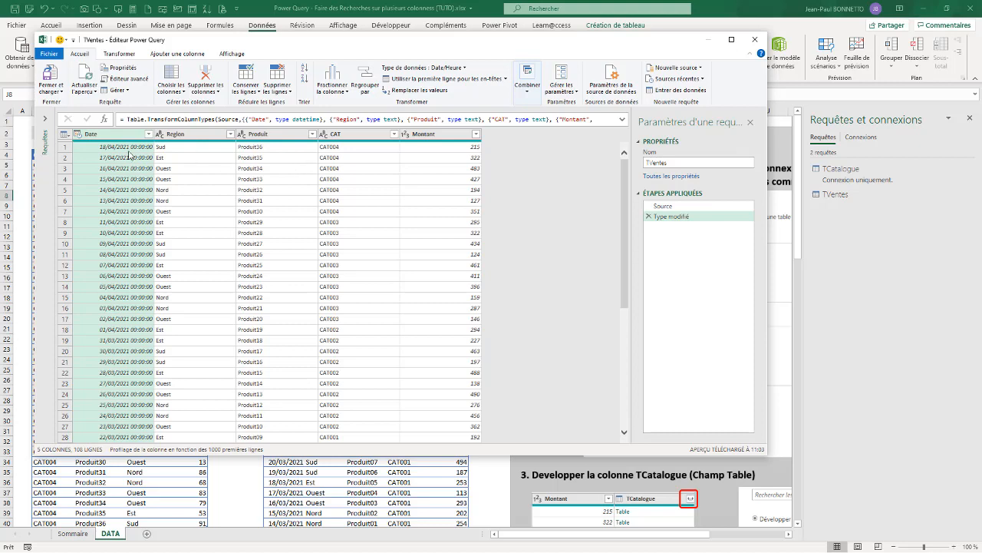
left_click(78, 135)
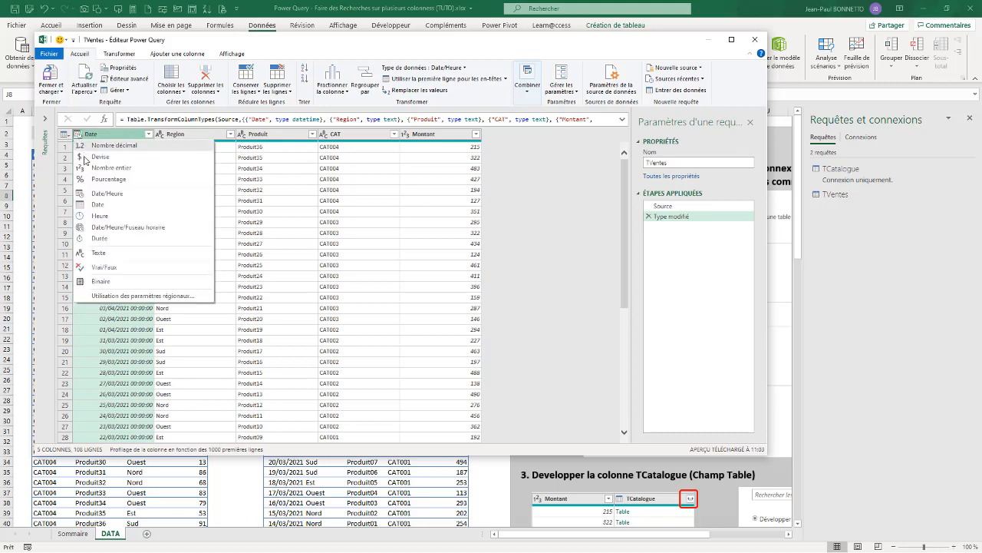
left_click(97, 205)
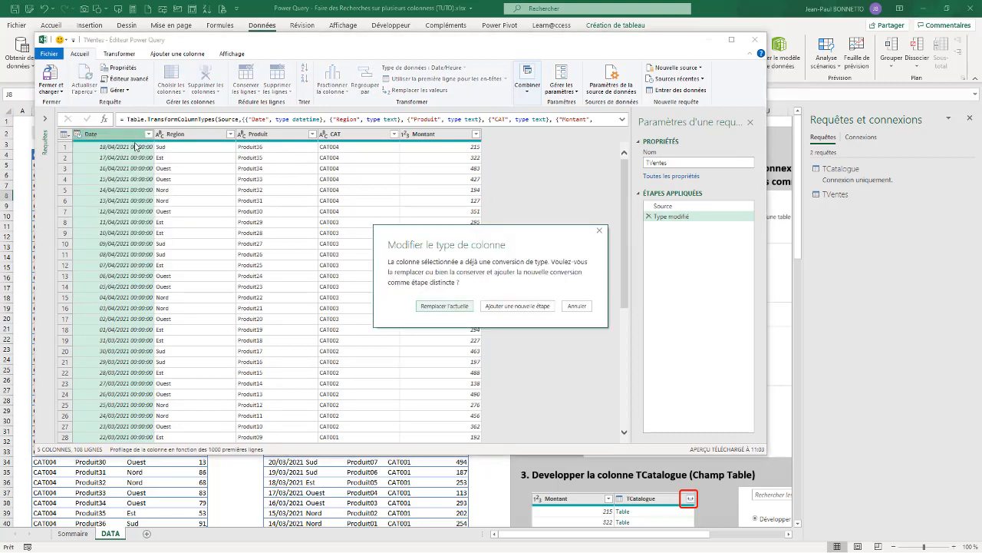
left_click(443, 306)
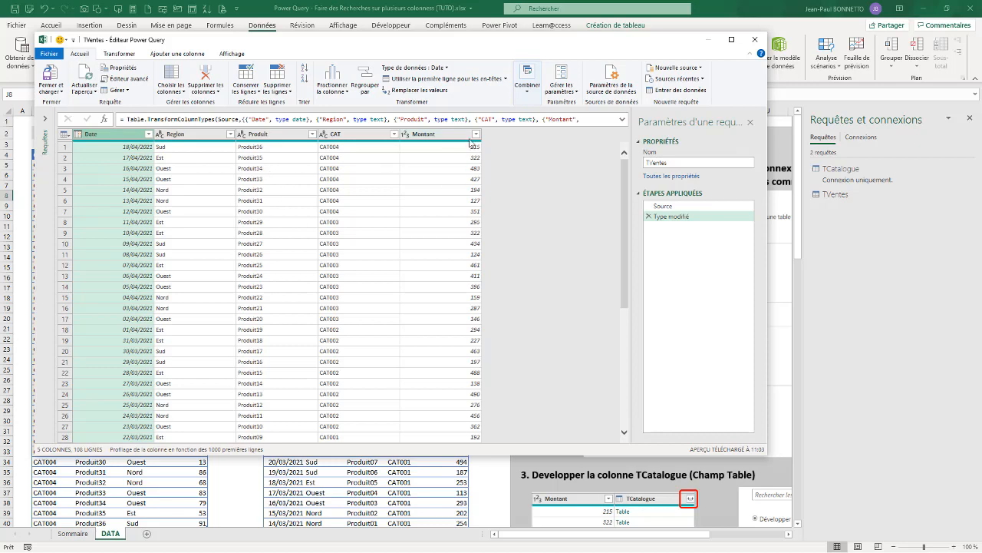
Close the editor and load the TVentes query as a connection only
left_click(57, 91)
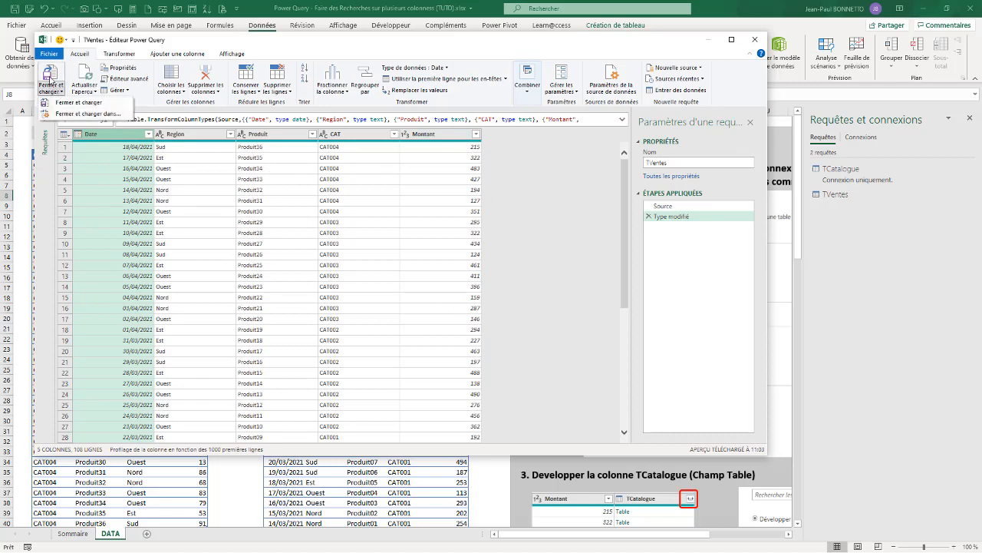
left_click(77, 114)
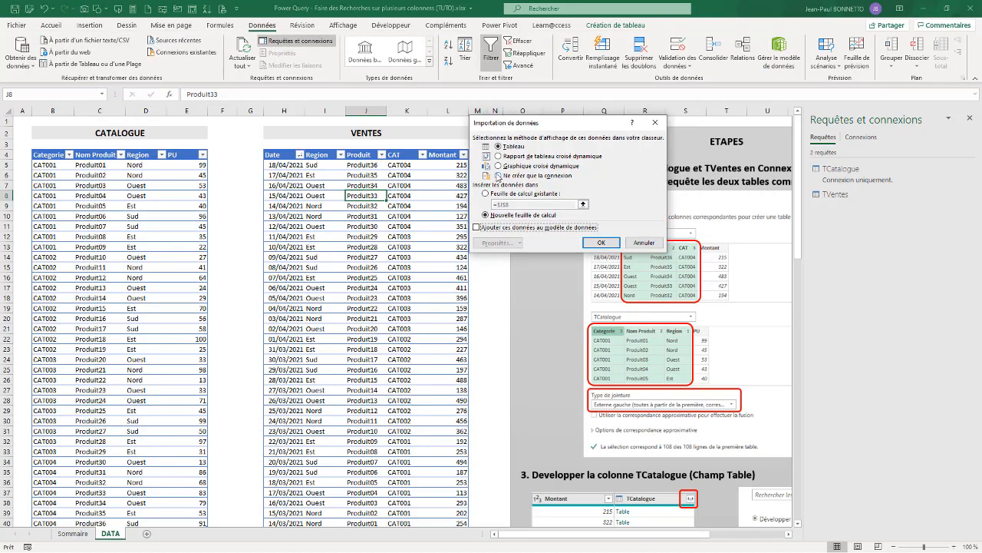
left_click(499, 175)
left_click(605, 243)
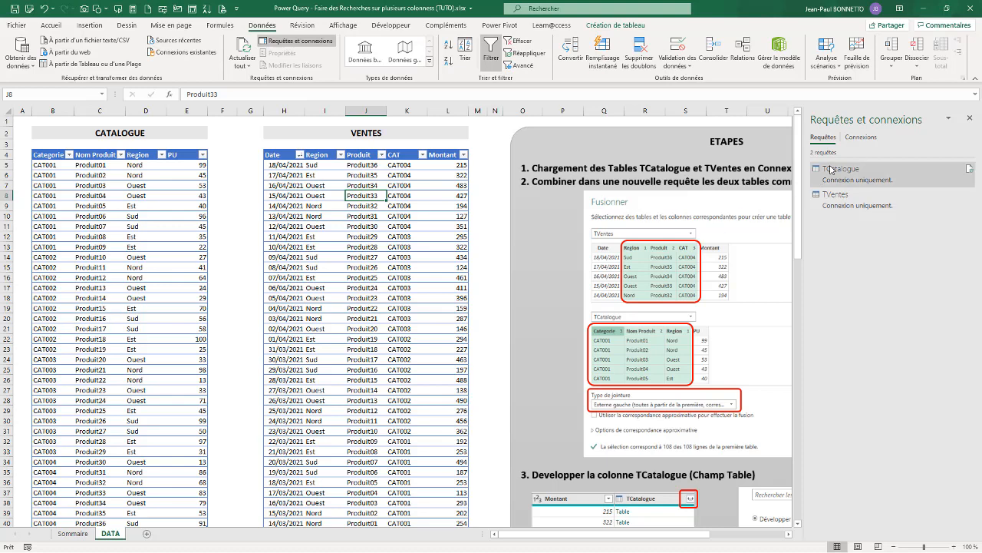
mouse_move(820, 175)
left_click(67, 215)
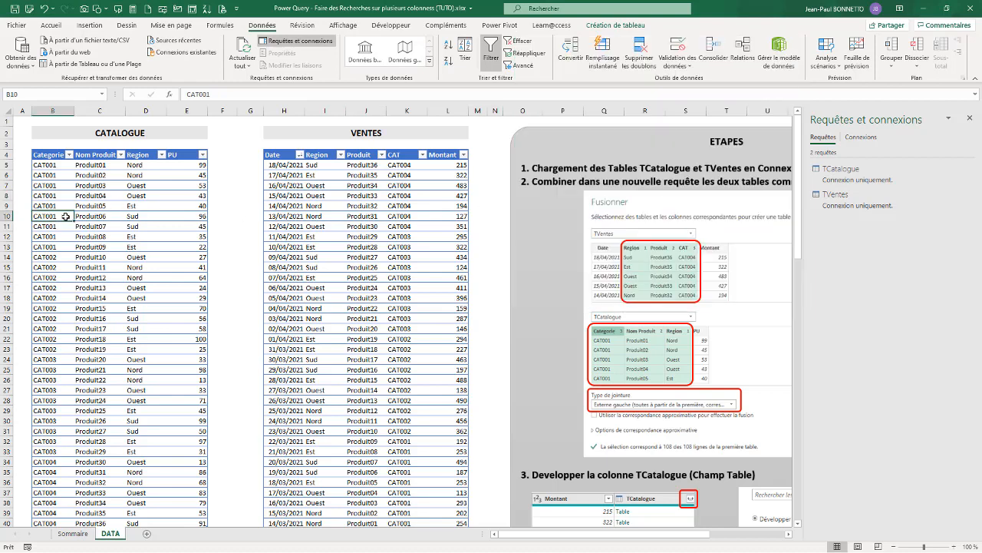
Compare the region, product and category entries of the VENTES table with those of the CATALOGUE table
left_click_drag(313, 188, 405, 184)
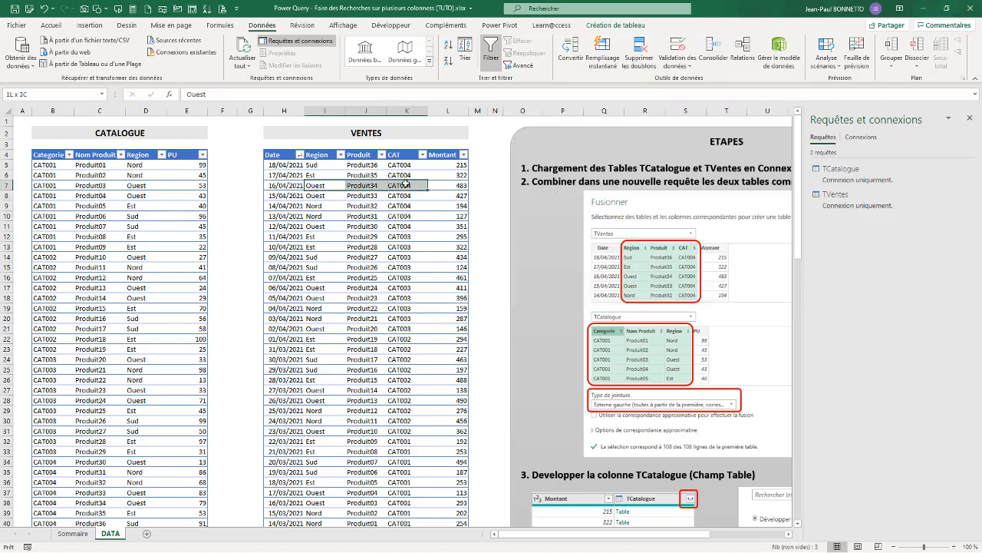
left_click_drag(83, 187, 138, 187)
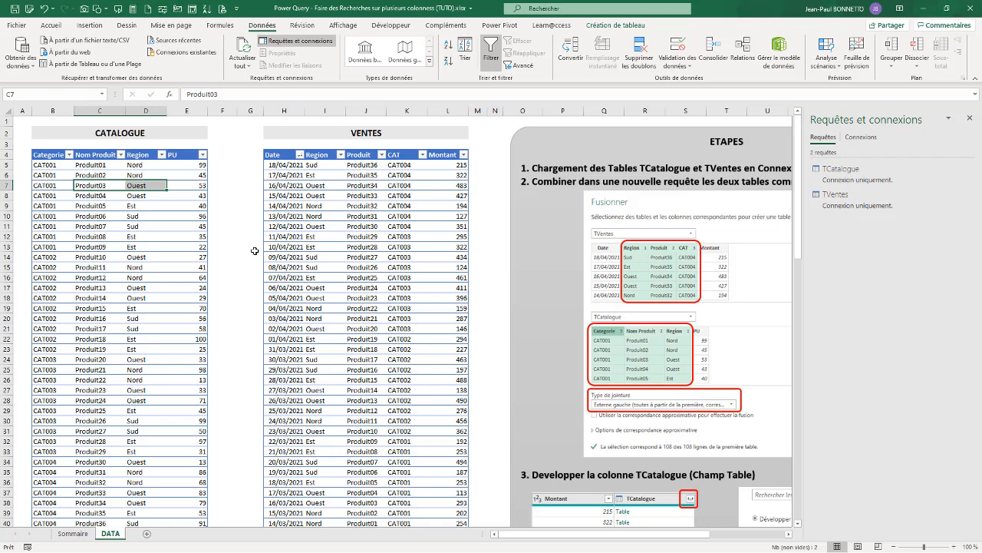
left_click(346, 187)
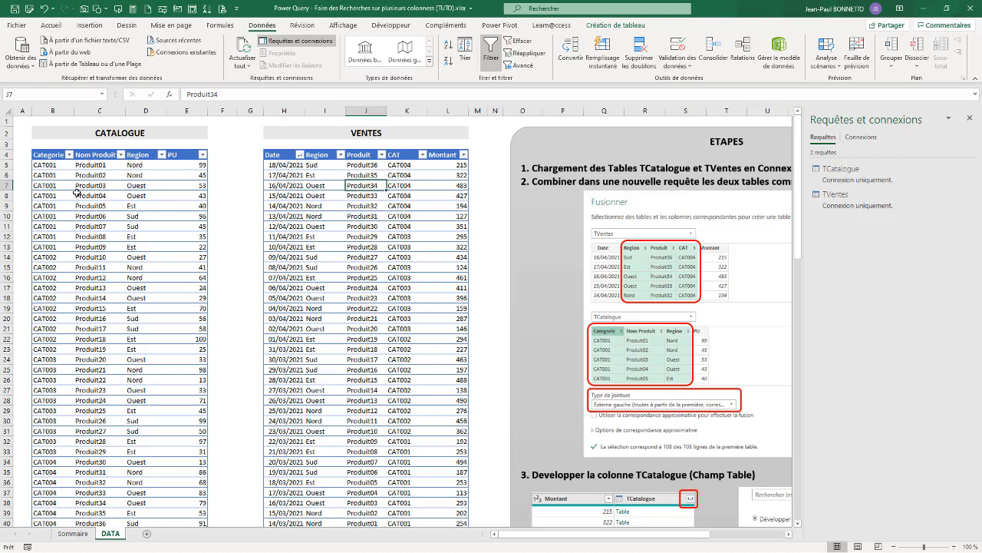
left_click(51, 196)
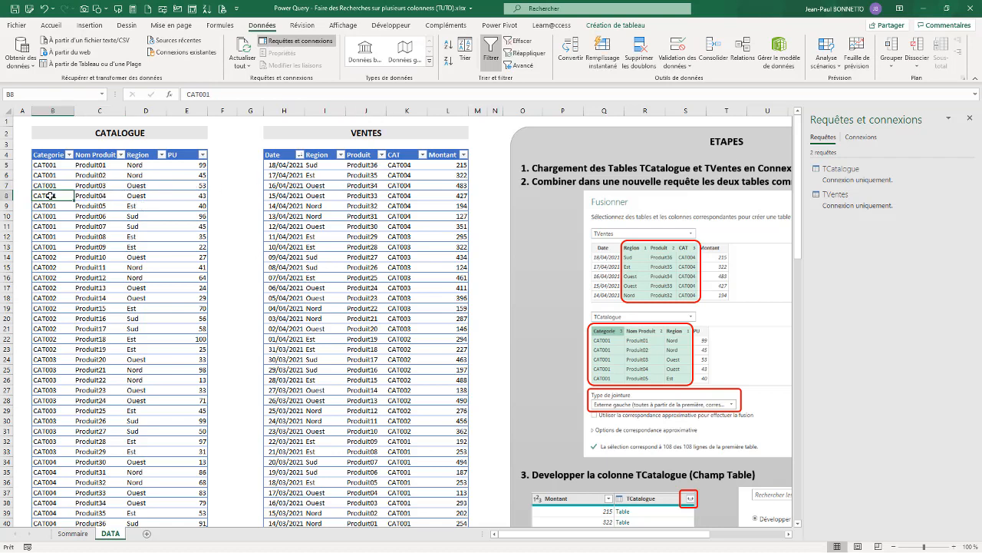
left_click(99, 195)
left_click(340, 196)
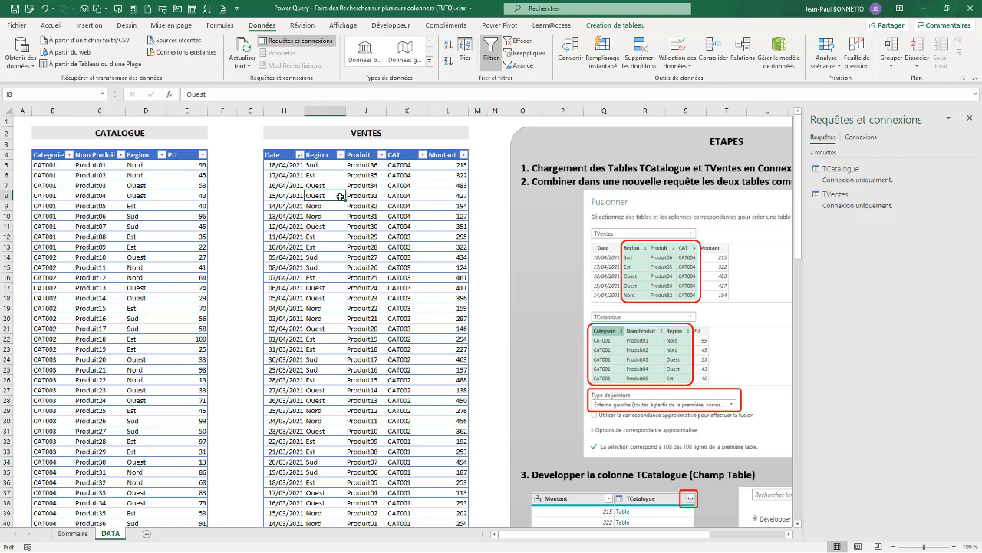
left_click(355, 197)
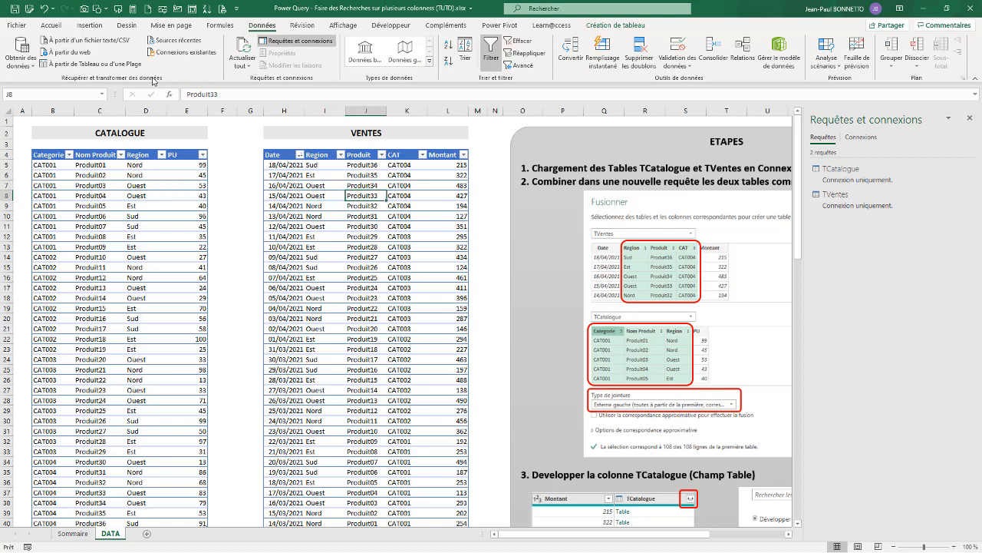
Create a blank query and open it in the Power Query editor
left_click(23, 58)
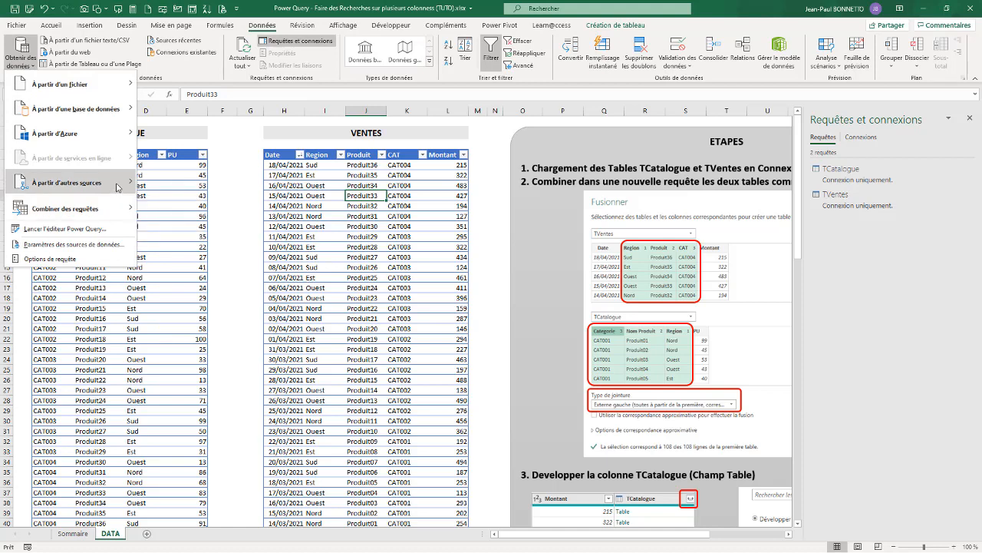
mouse_move(116, 184)
left_click(204, 328)
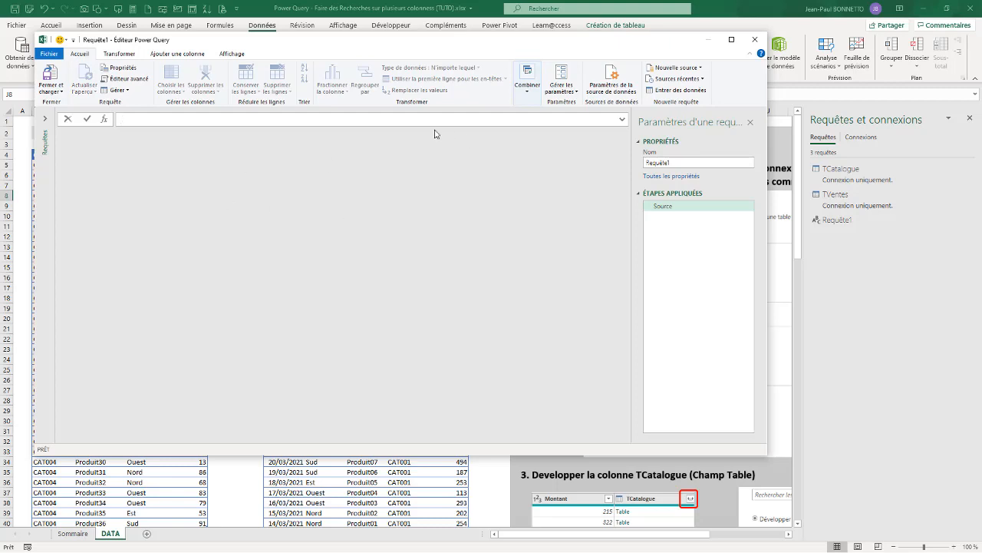
left_click(181, 54)
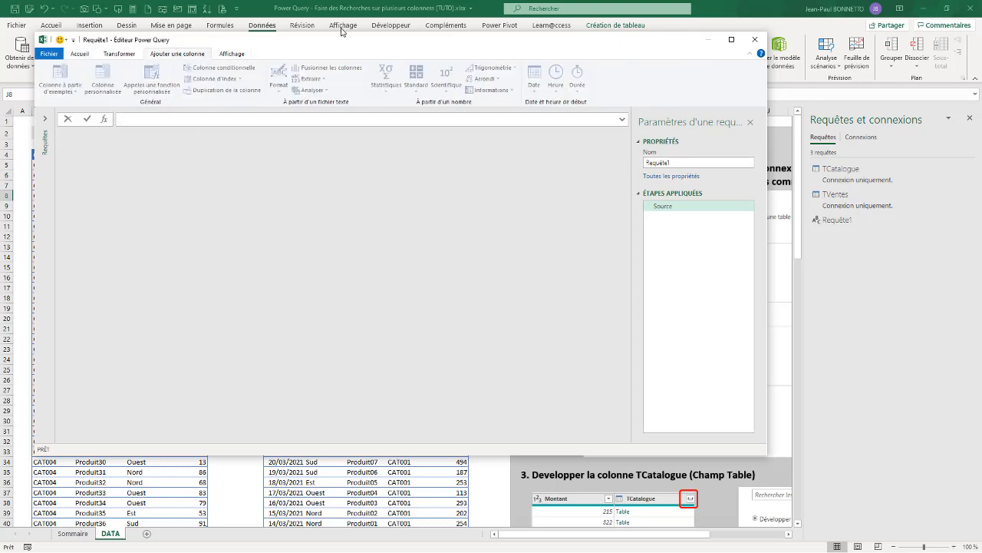
left_click(121, 54)
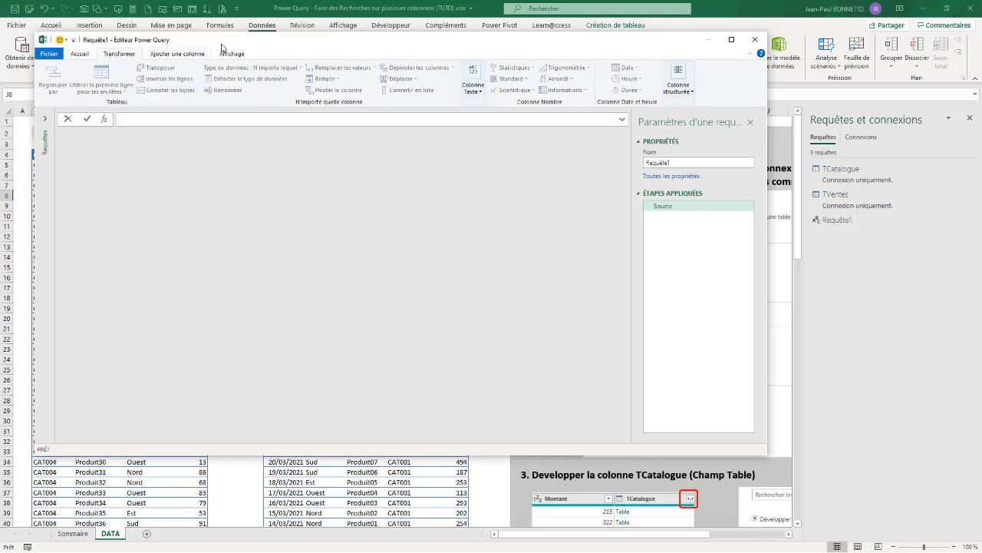
left_click(78, 58)
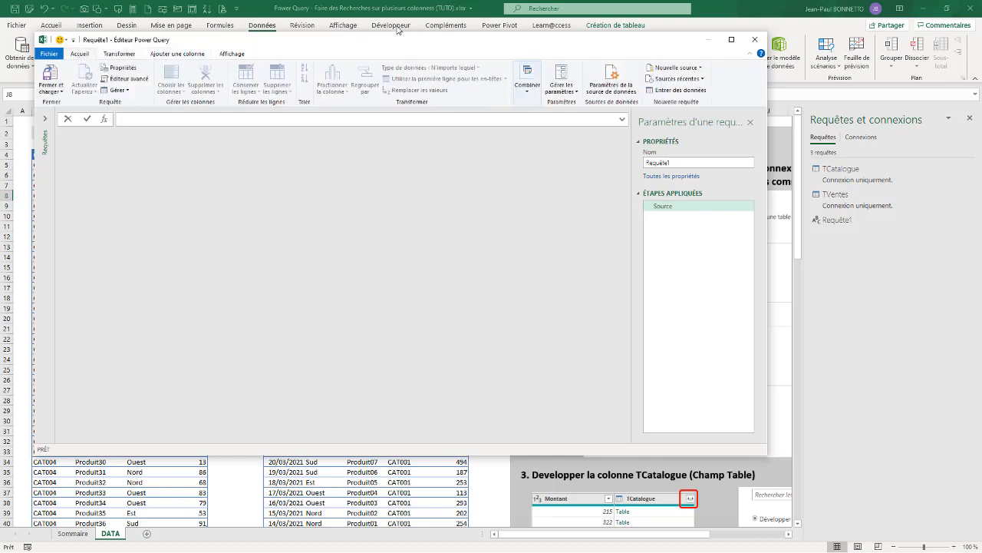
left_click_drag(391, 36, 418, 140)
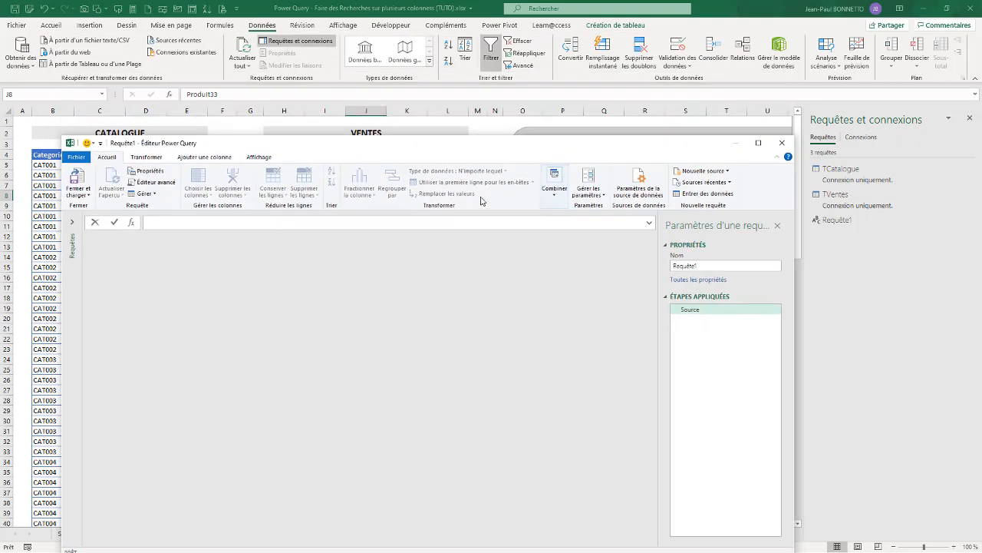
left_click(557, 193)
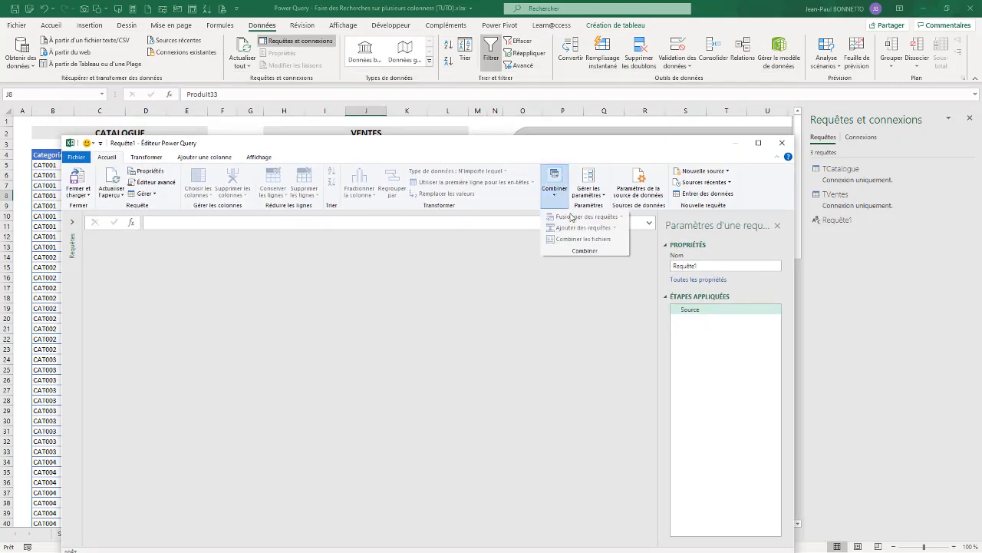
left_click(187, 227)
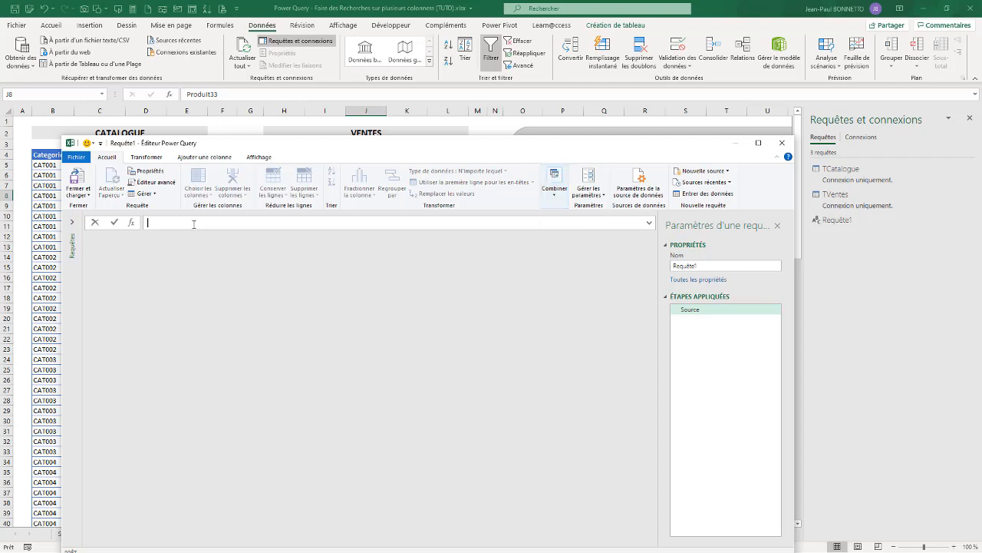
left_click(552, 197)
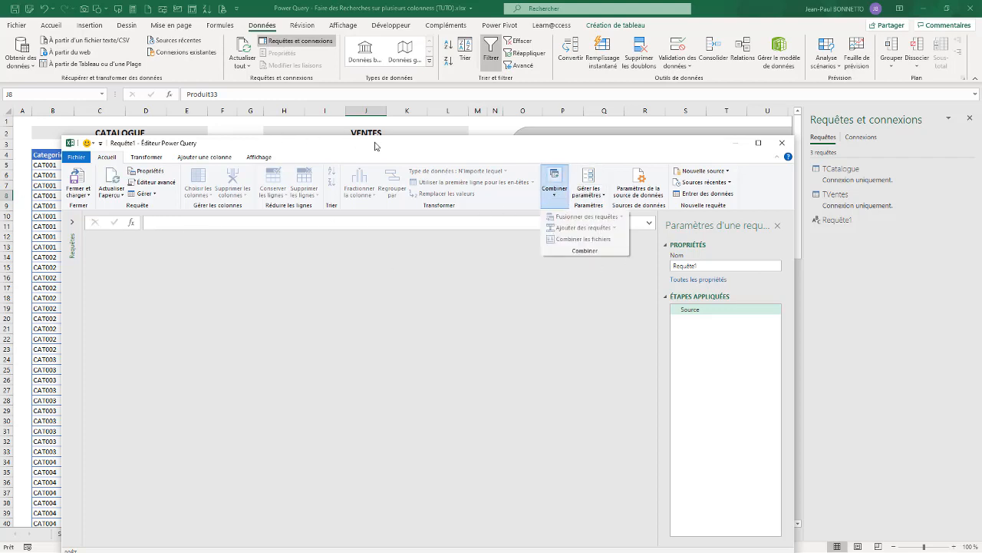
left_click_drag(375, 146, 487, 115)
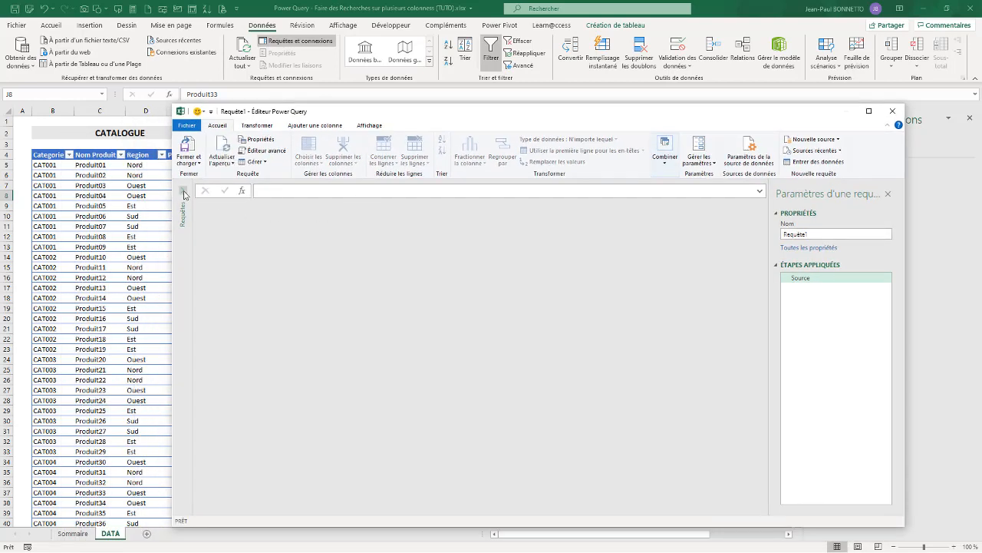
Start merging the TVentes query into a new query, with TCatalogue as the second table
left_click(183, 190)
left_click(211, 213)
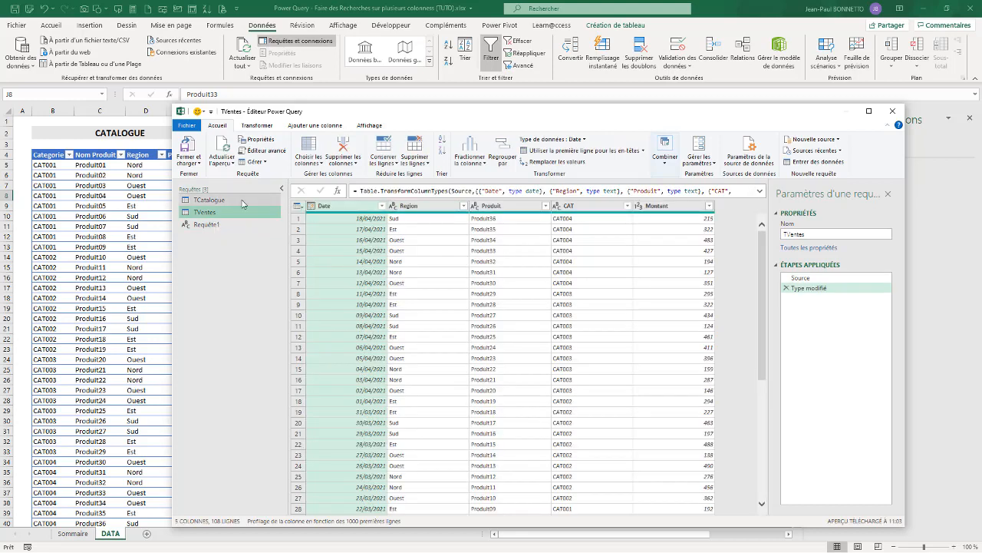
left_click(667, 164)
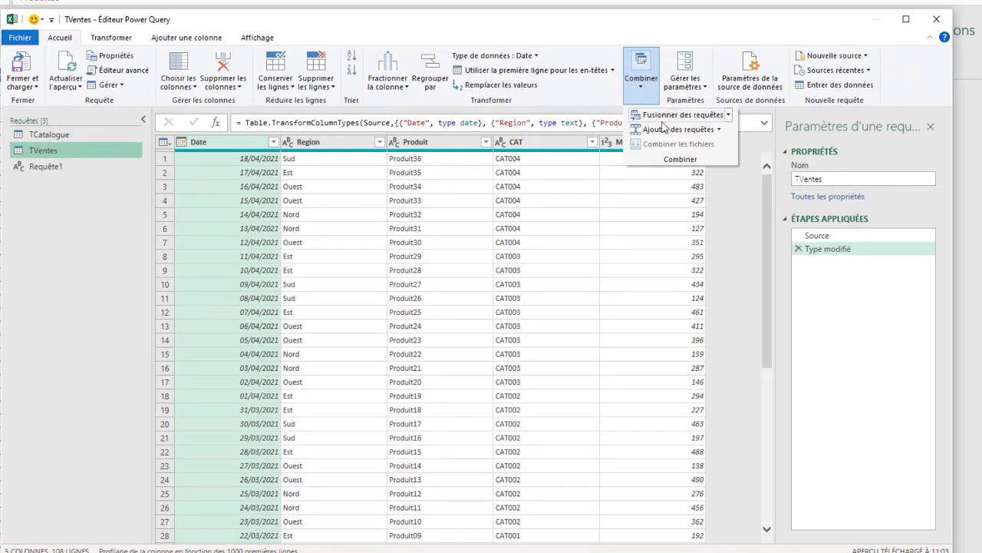
left_click(729, 114)
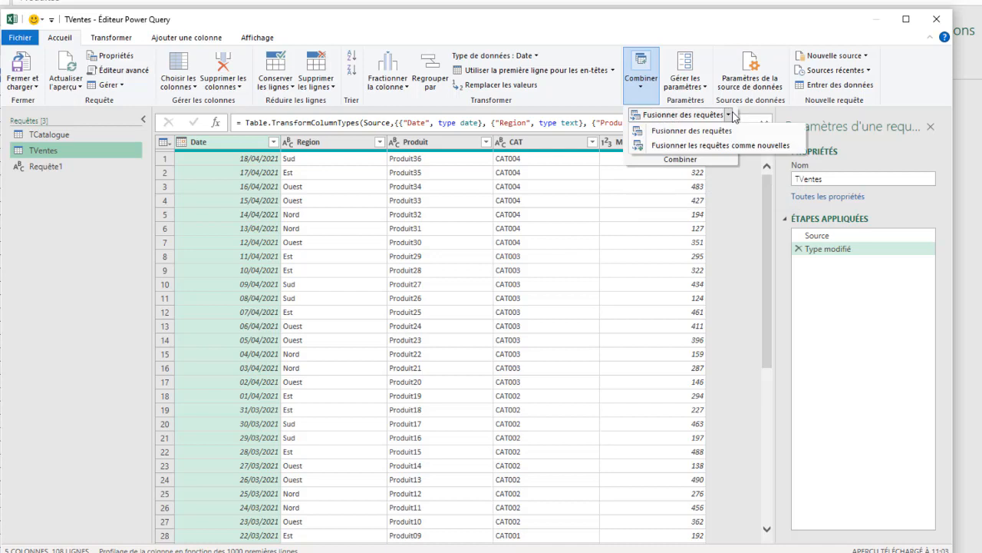
left_click(689, 145)
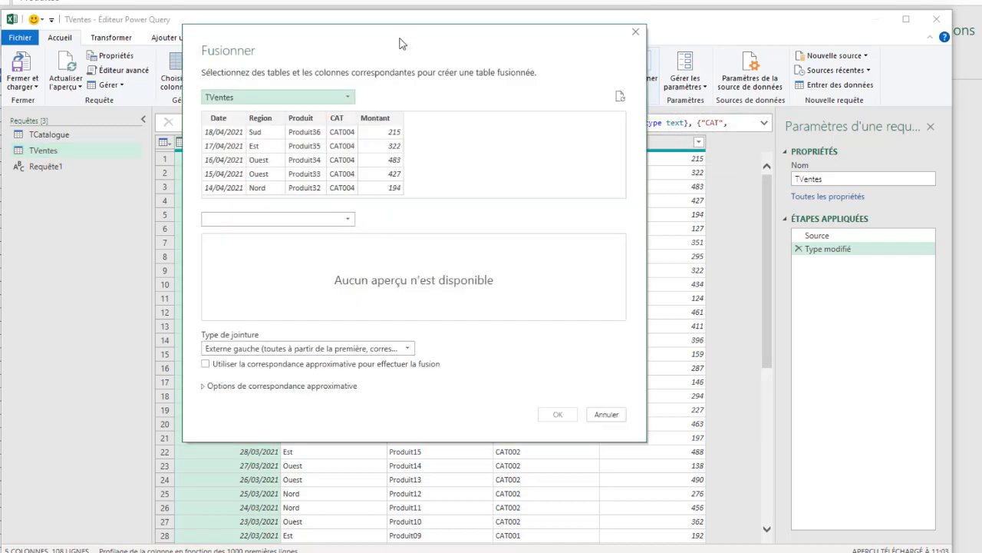
left_click_drag(401, 41, 320, 0)
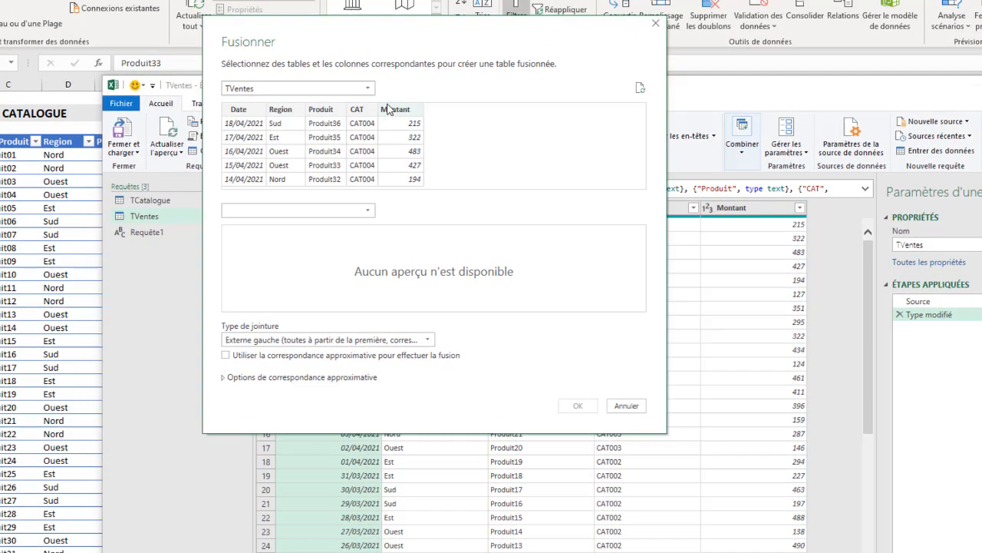
left_click(368, 212)
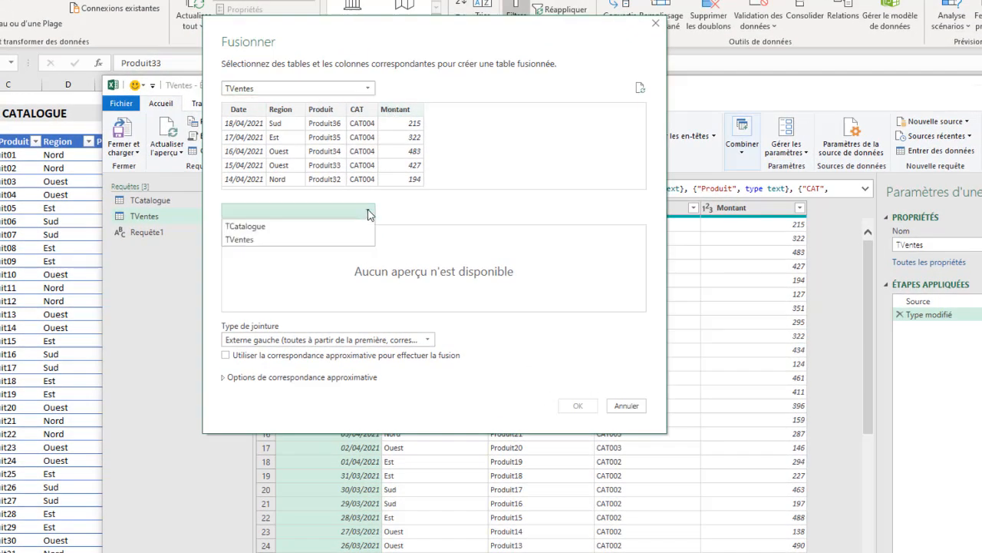
left_click(273, 227)
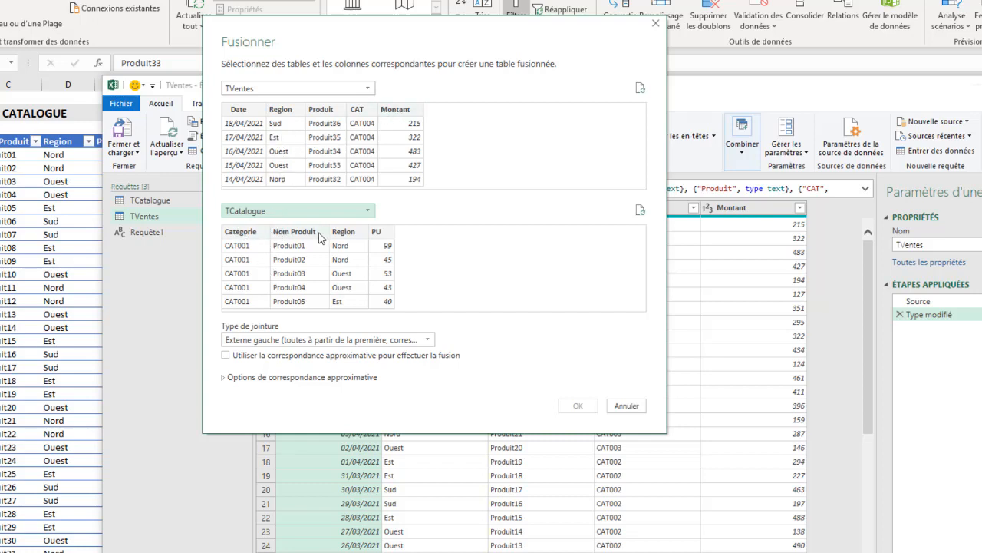
Match TVentes' Region, Produit and CAT columns with TCatalogue's Region, Nom Produit and Categorie columns, in that order
left_click(291, 115)
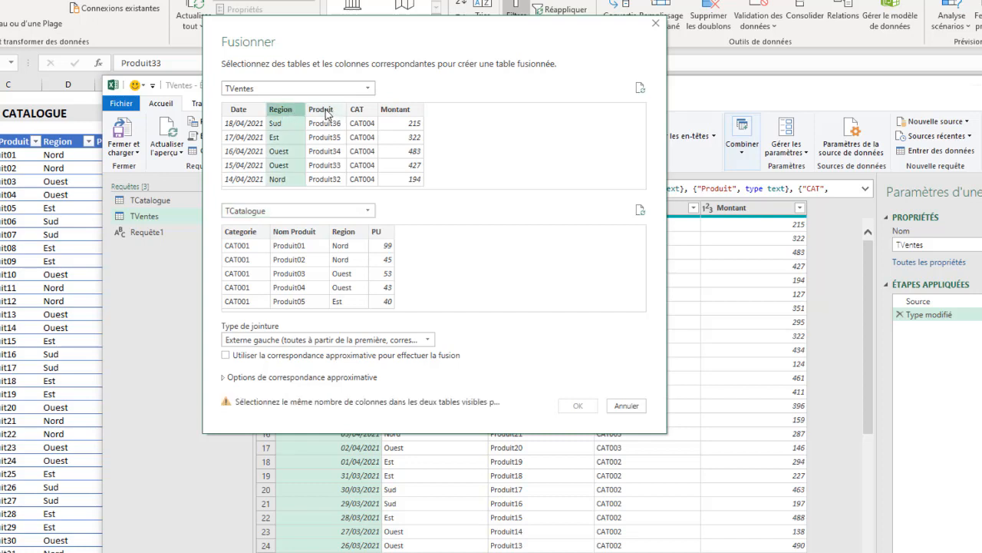
left_click(326, 113, "ctrl")
left_click(369, 109, "ctrl")
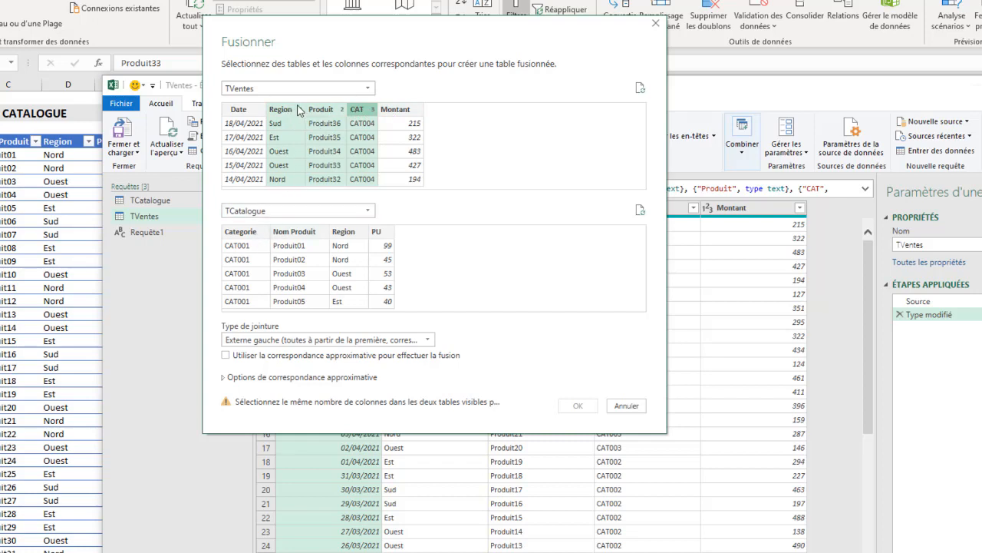
left_click(346, 233)
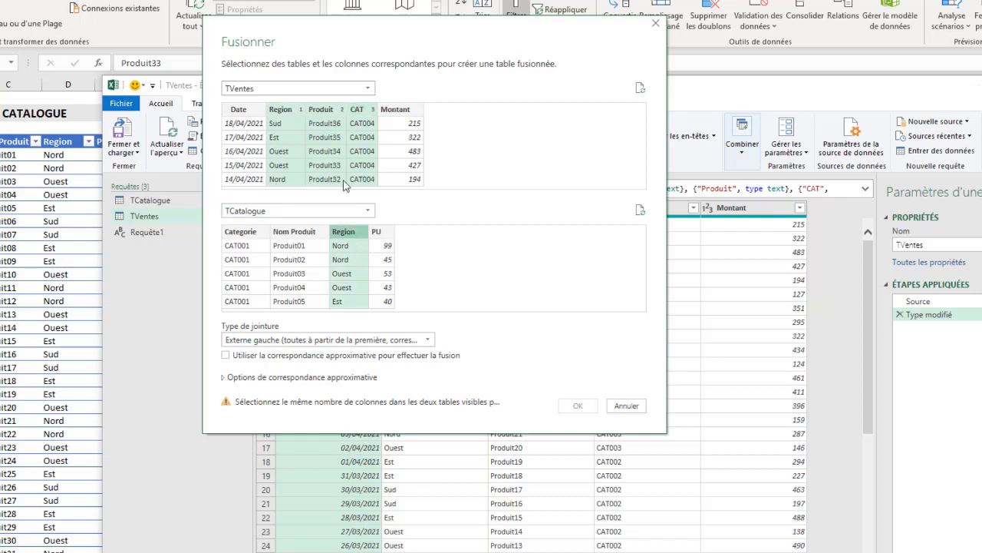
left_click(298, 231, "ctrl")
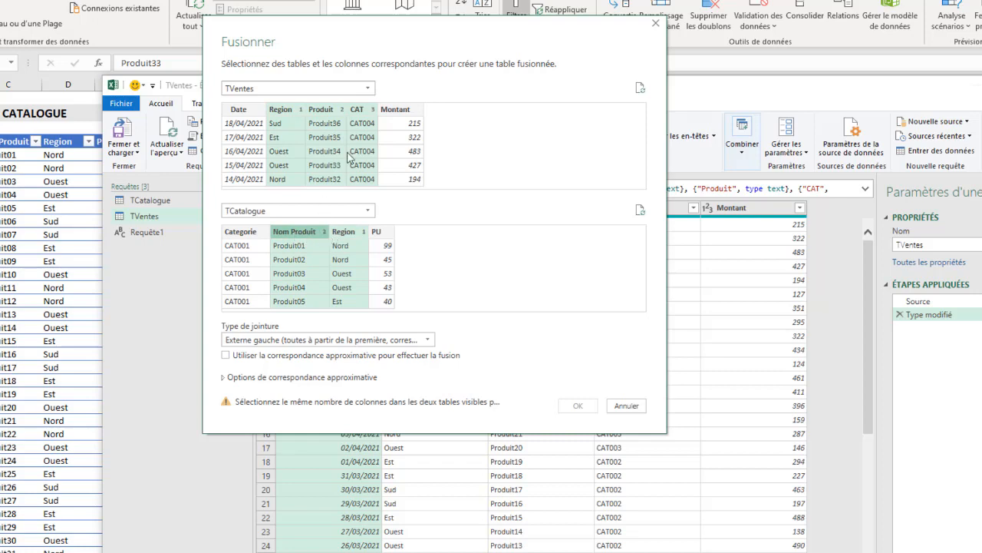
left_click(241, 234, "ctrl")
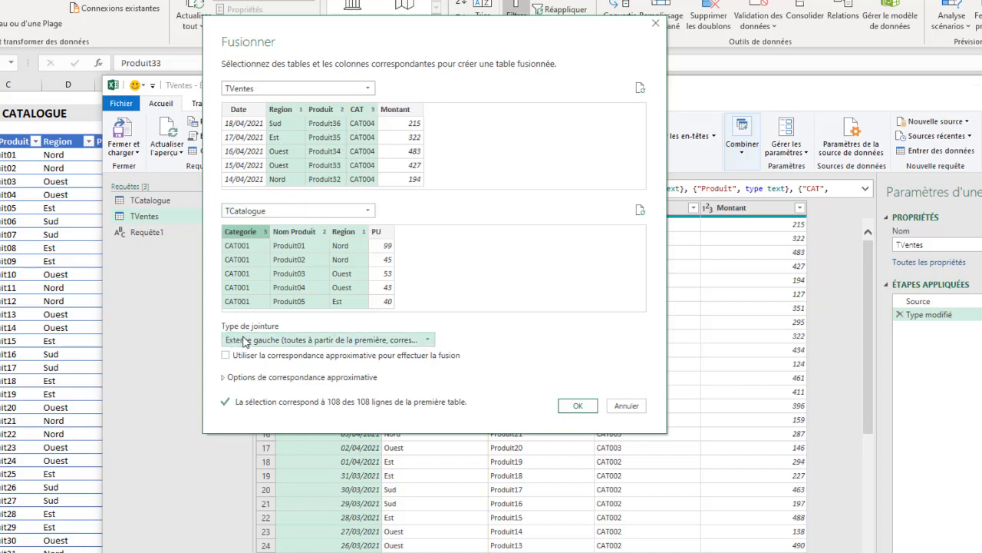
Review the join types, keep the left outer join (Externe gauche) and create the merged query
left_click(430, 341)
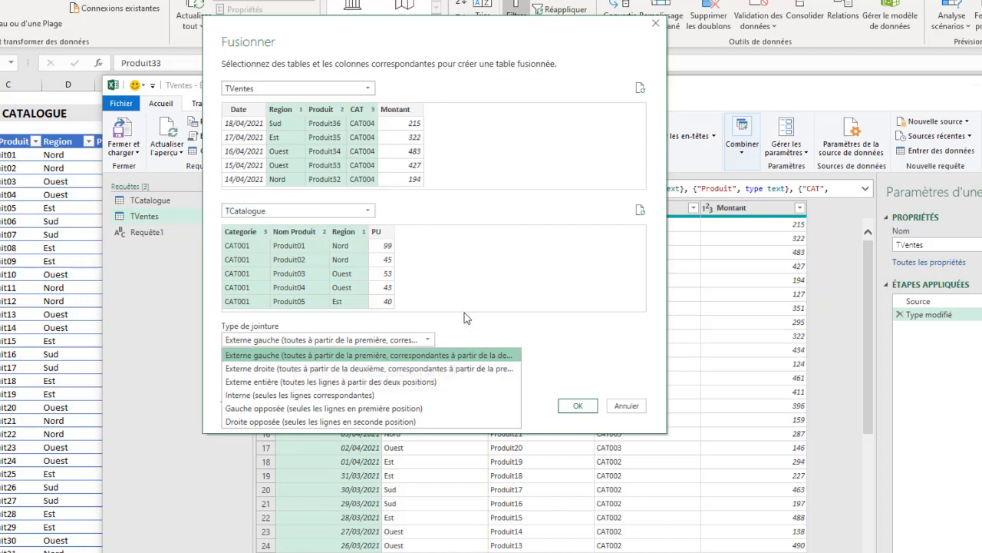
left_click(399, 336)
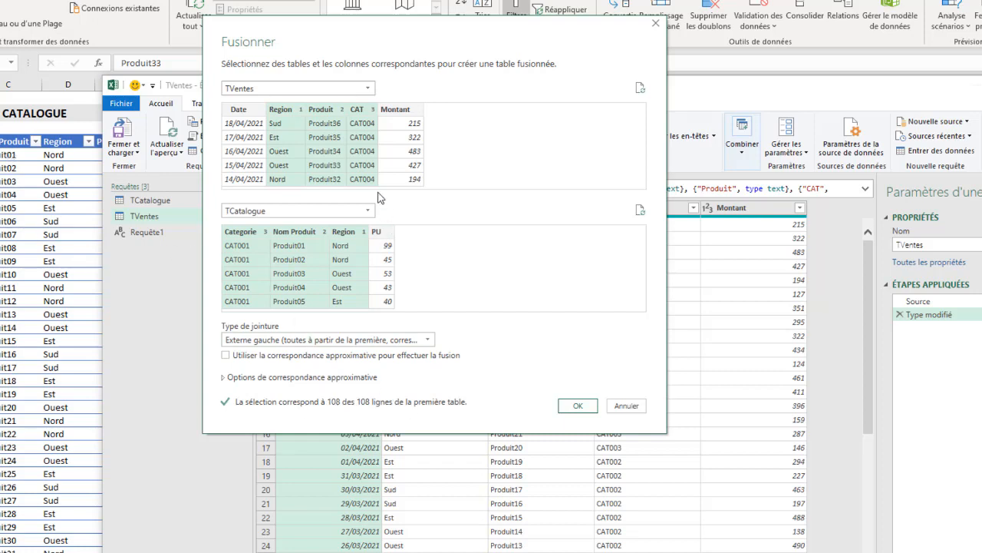
left_click(578, 406)
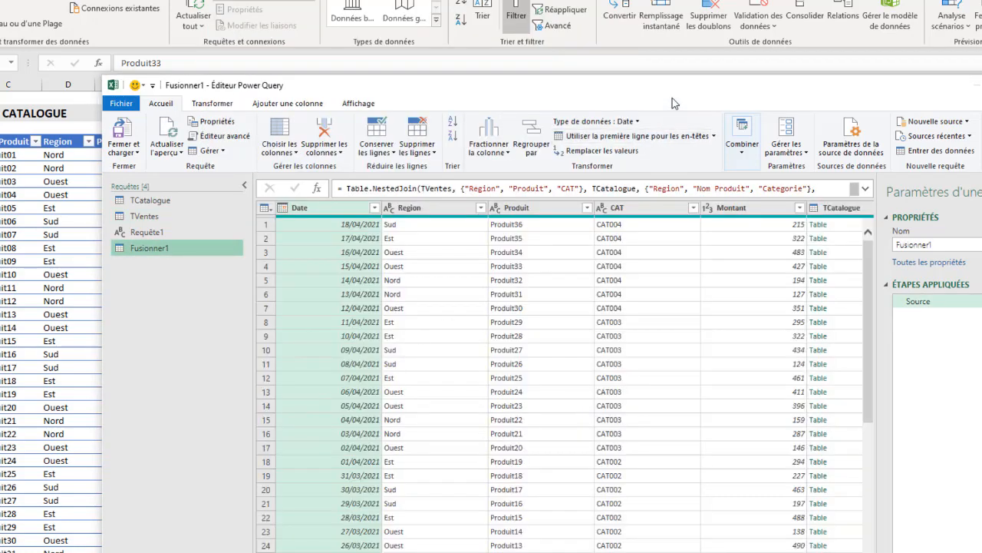
Rename the merged query as Consolidation
left_click_drag(672, 97, 441, 48)
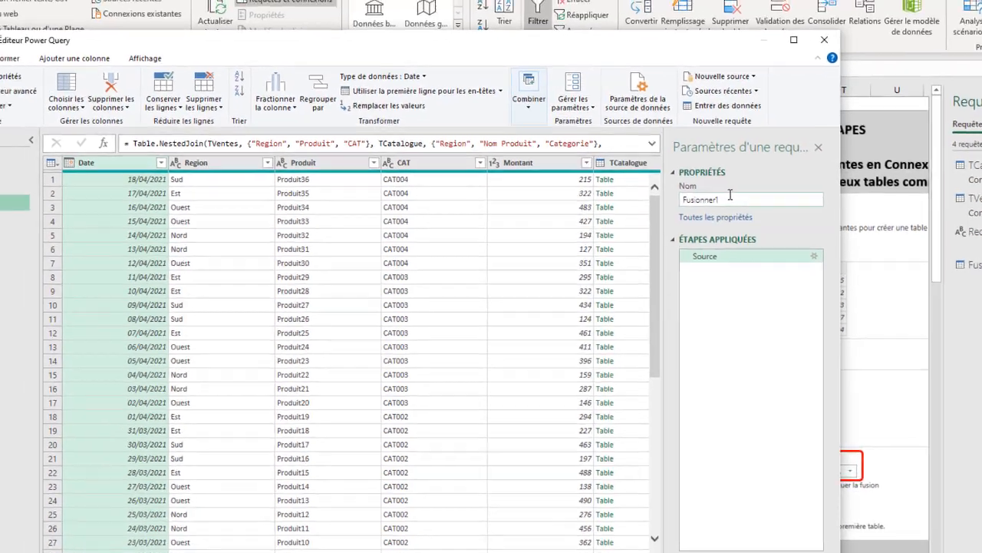
left_click(710, 190)
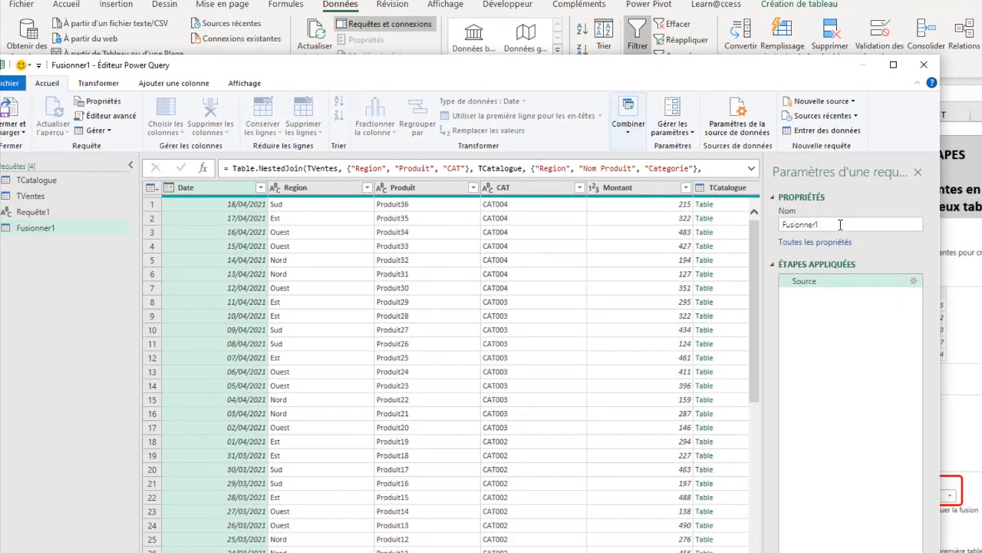
double_click(824, 222)
type("Consolidation")
left_click(430, 551)
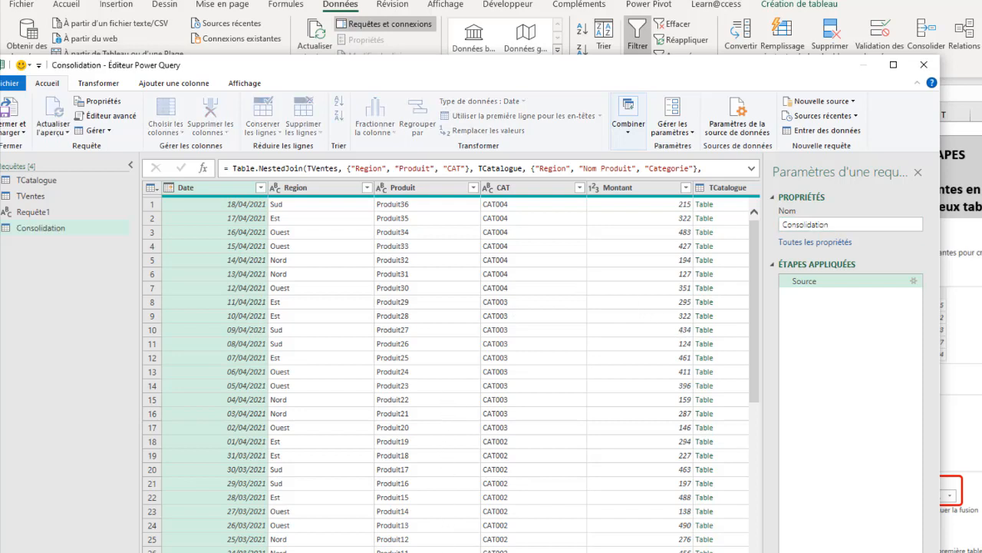
left_click_drag(429, 551, 479, 551)
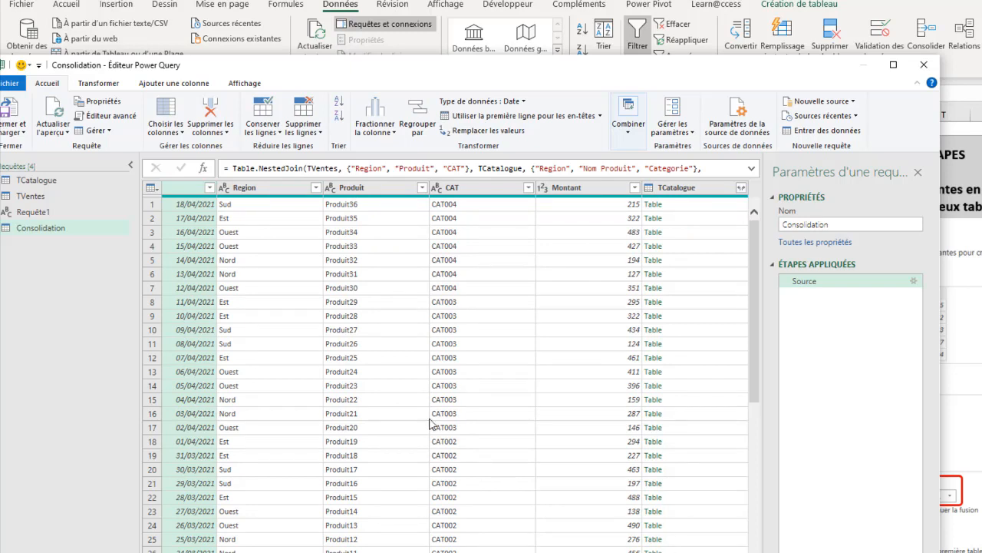
Preview the matching TCatalogue records nested in several rows of the Consolidation query
left_click(709, 221)
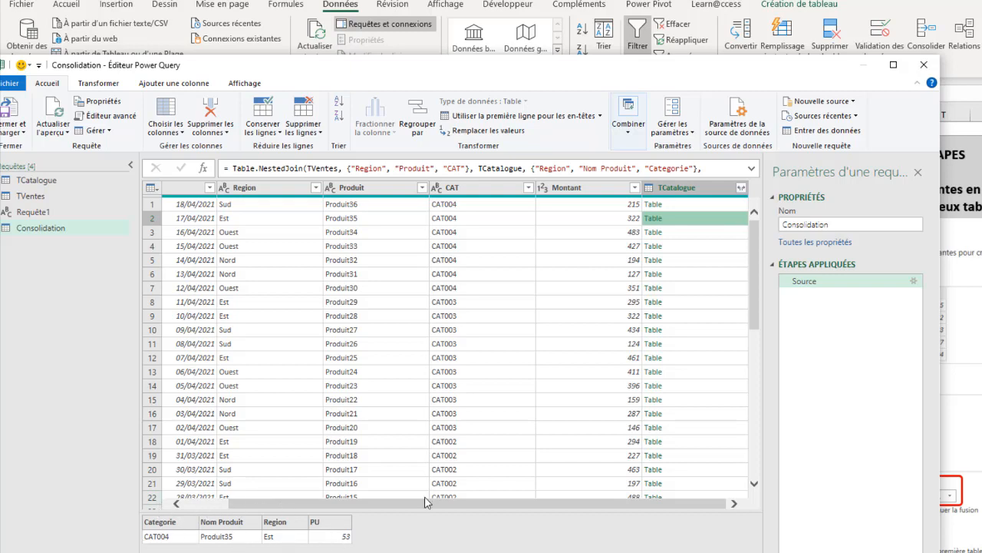
left_click(728, 239)
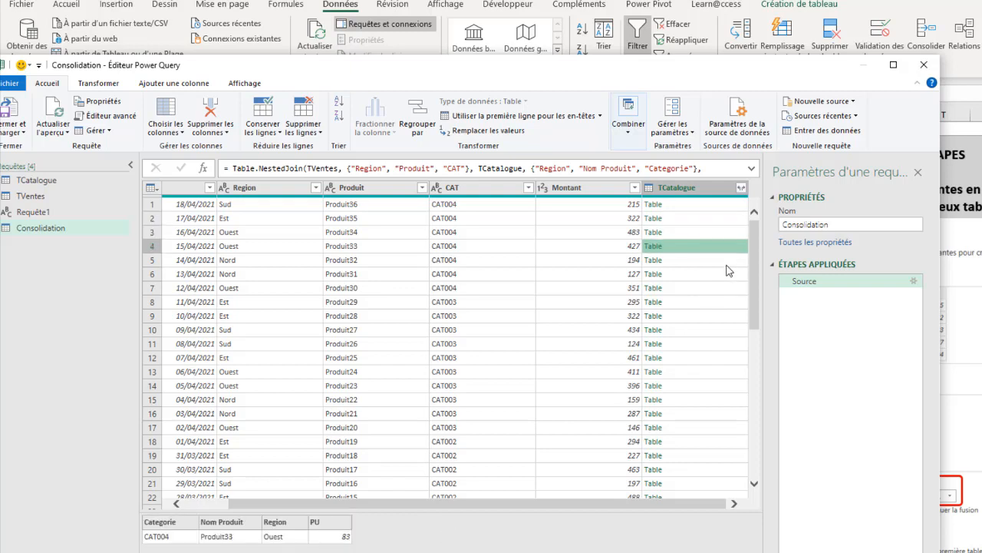
left_click(721, 219)
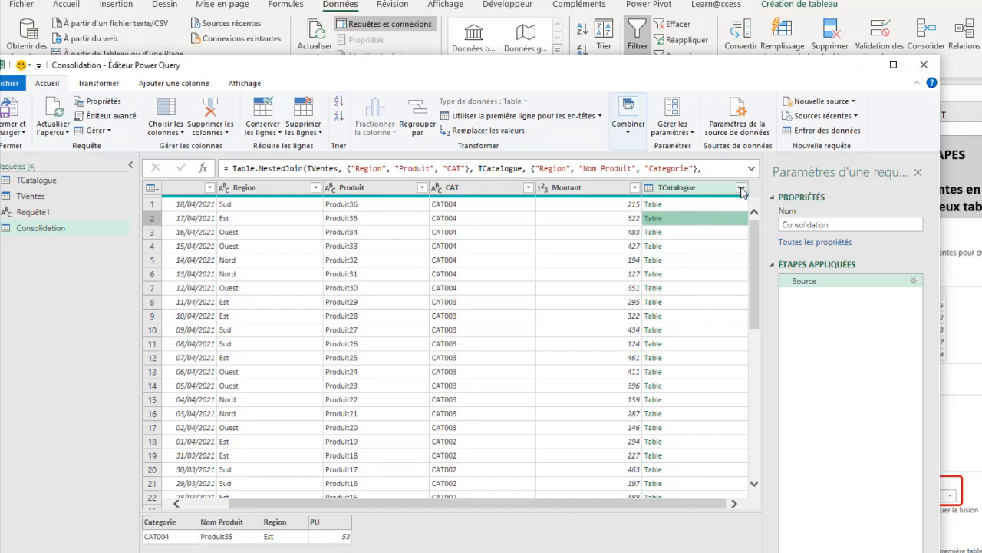
Expand the TCatalogue column to its PU field only, without using the original column name as a prefix
left_click_drag(697, 74, 715, 52)
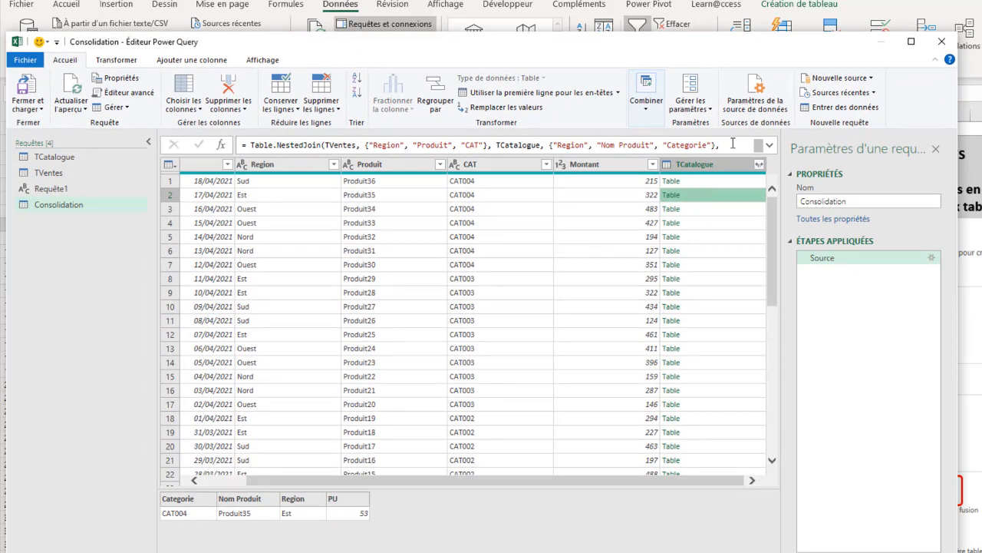
left_click(759, 166)
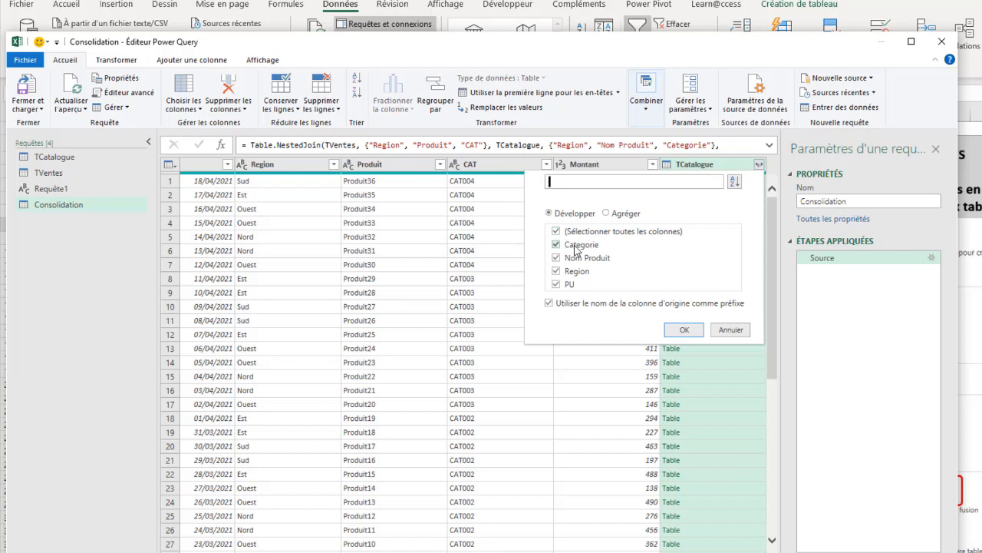
left_click(556, 231)
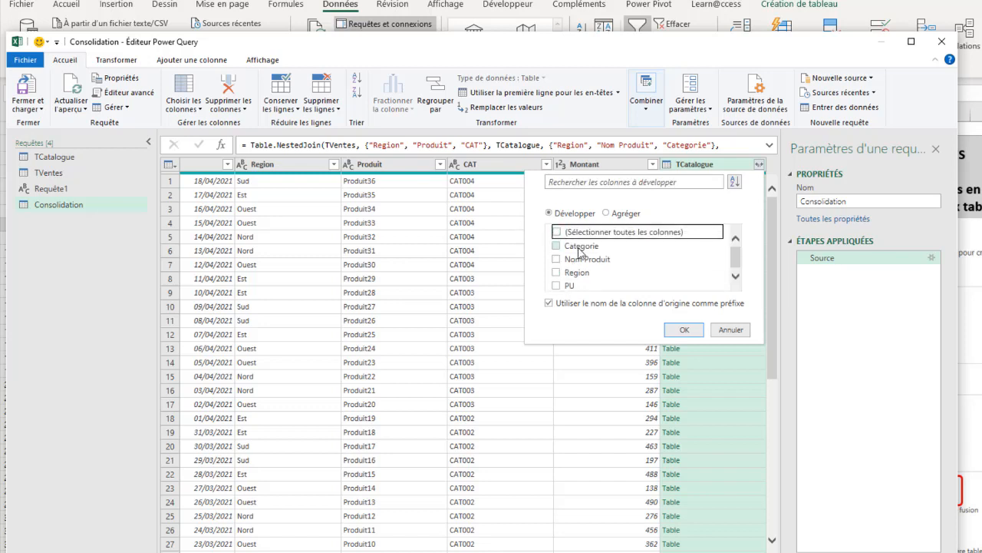
left_click(556, 286)
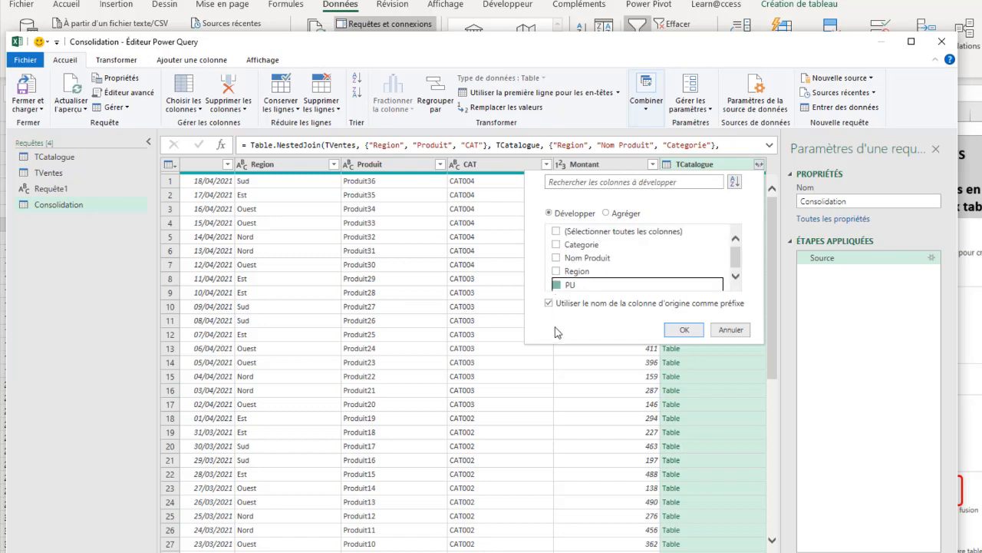
left_click(561, 288)
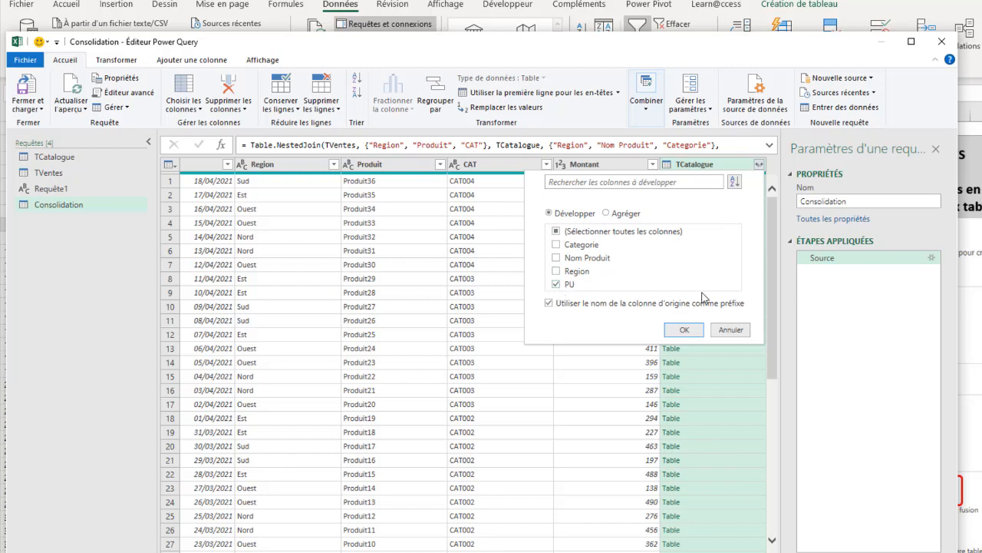
left_click(548, 303)
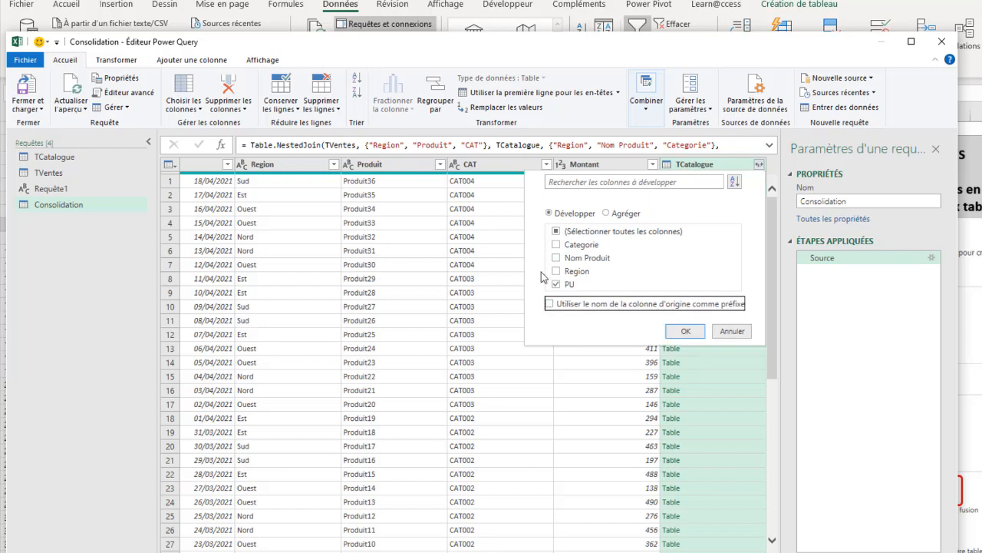
left_click(686, 331)
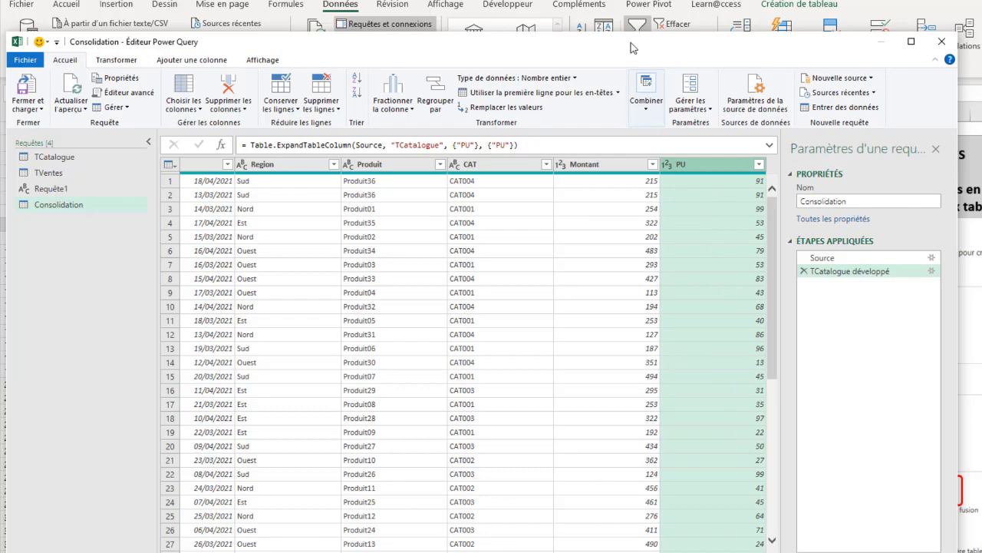
Compare the merged rows and their PU values with the CATALOGUE and VENTES tables on the worksheet
left_click_drag(635, 43, 631, 190)
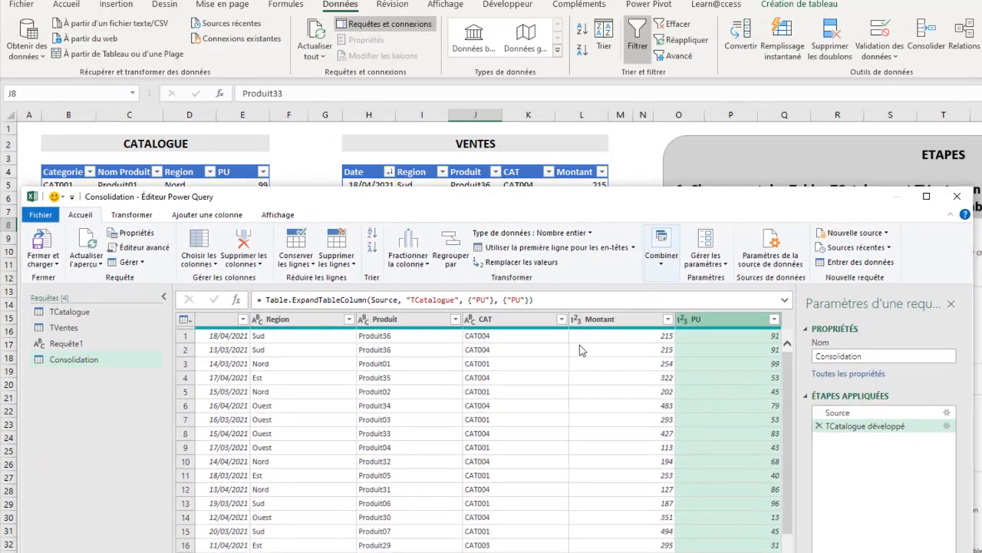
left_click_drag(576, 209, 581, 150)
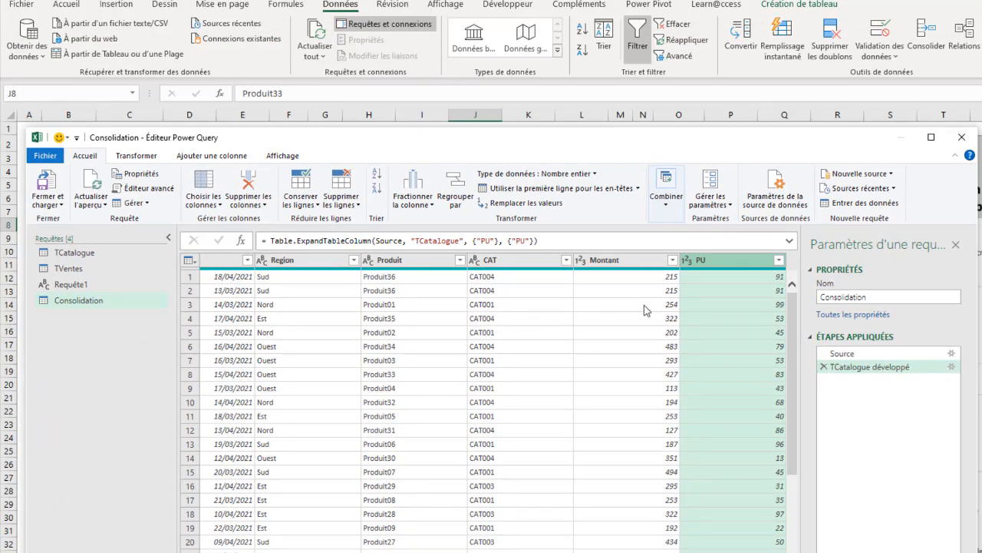
left_click_drag(643, 150, 642, 220)
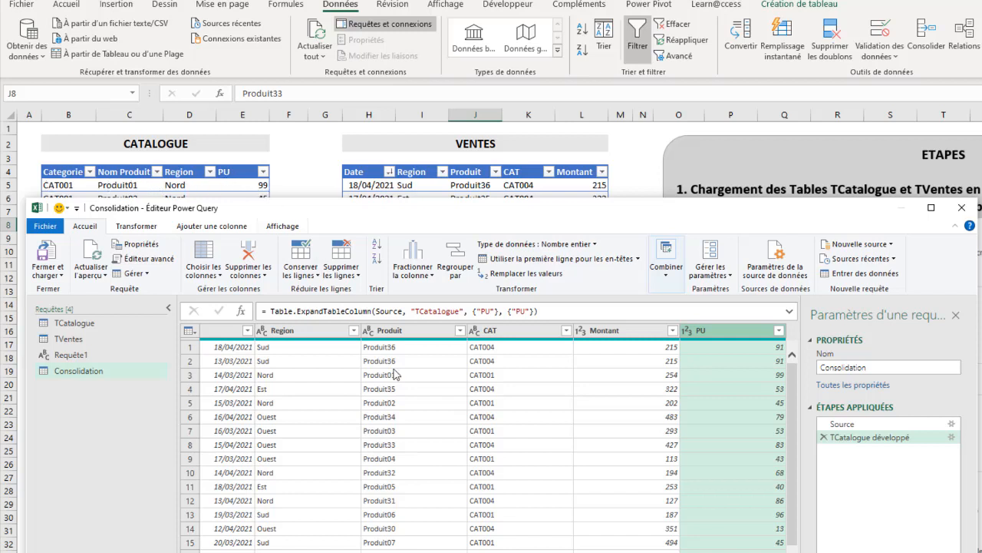
left_click(552, 379)
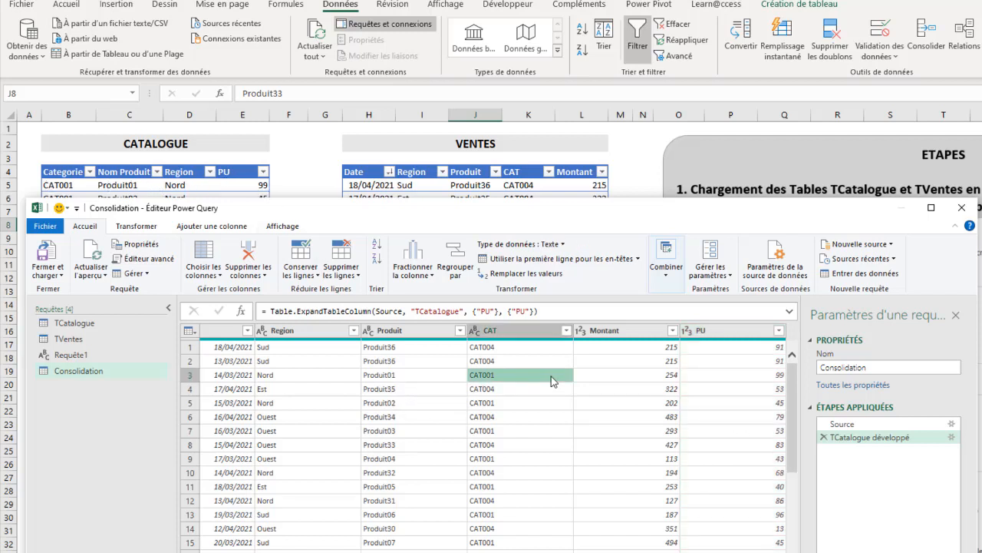
left_click(748, 378)
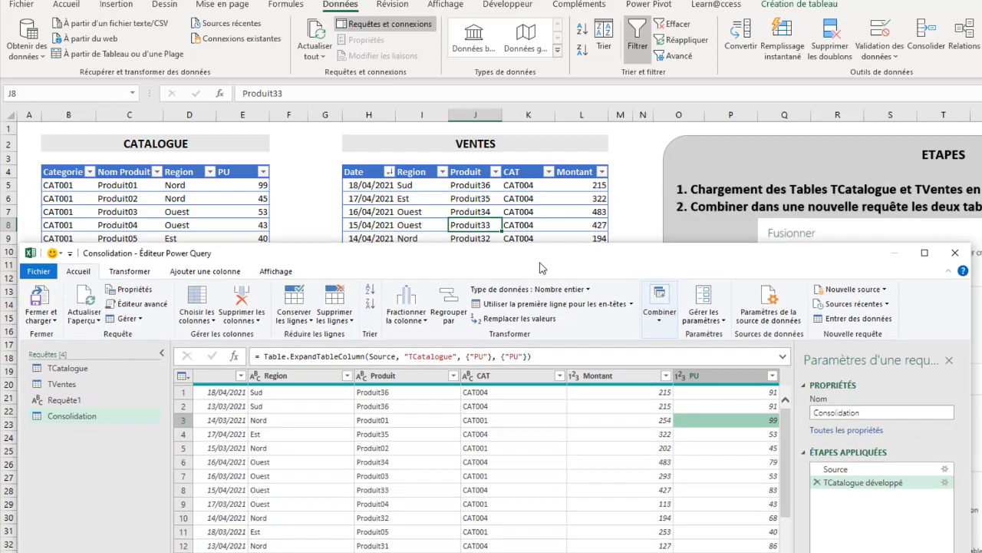
left_click_drag(551, 215, 547, 552)
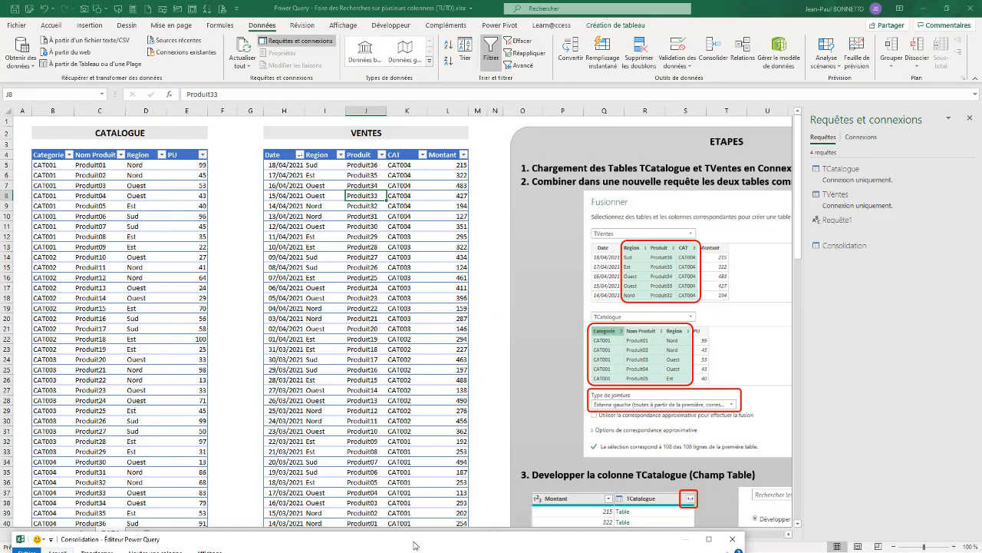
left_click_drag(413, 544, 445, 126)
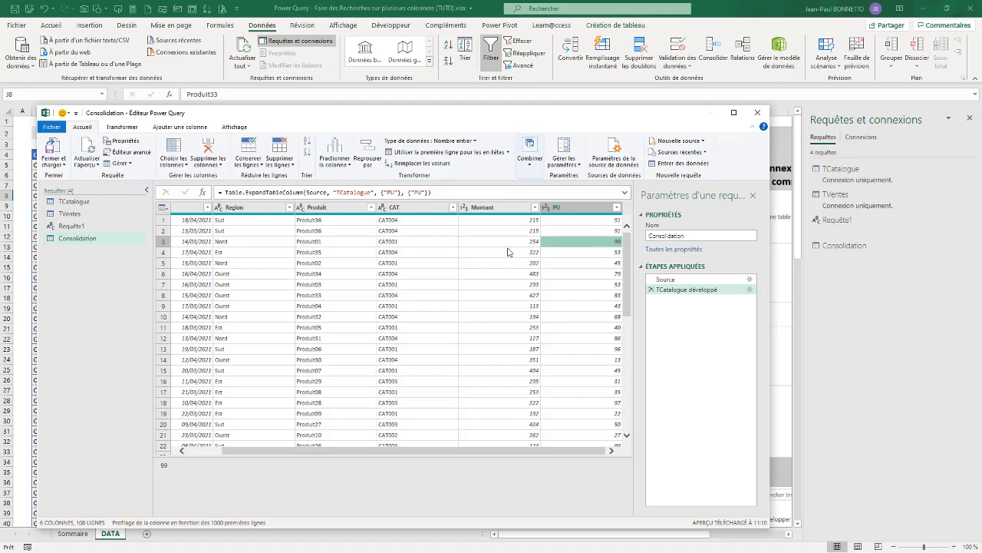
left_click_drag(479, 124, 461, 59)
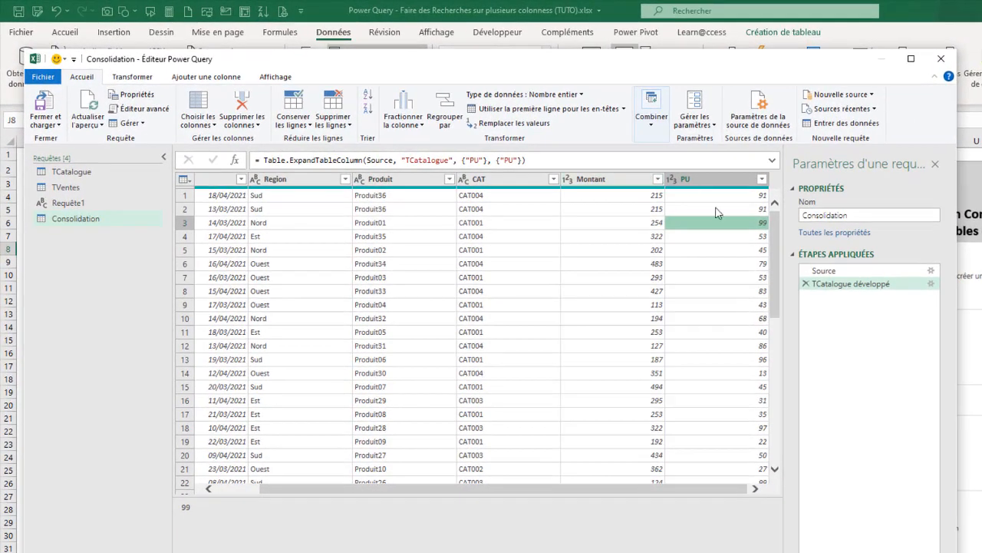
Add a column to the Consolidation query that multiplies Montant by PU
left_click(604, 179)
left_click(717, 179, "ctrl")
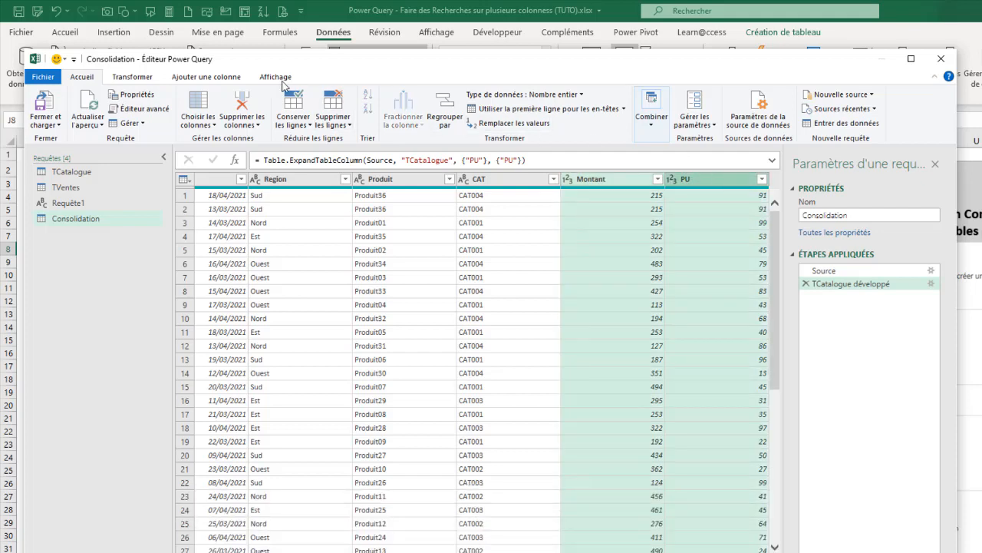
left_click(207, 78)
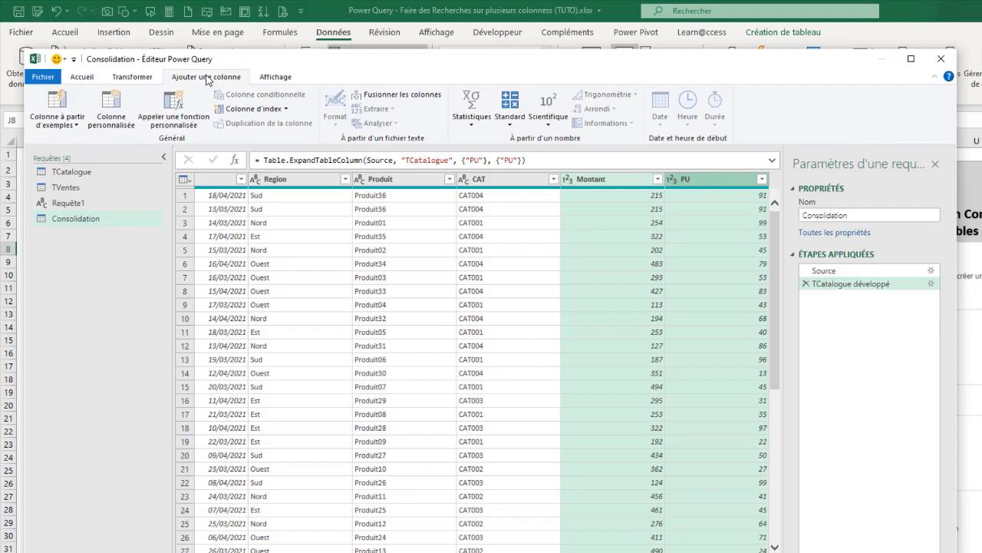
left_click(509, 115)
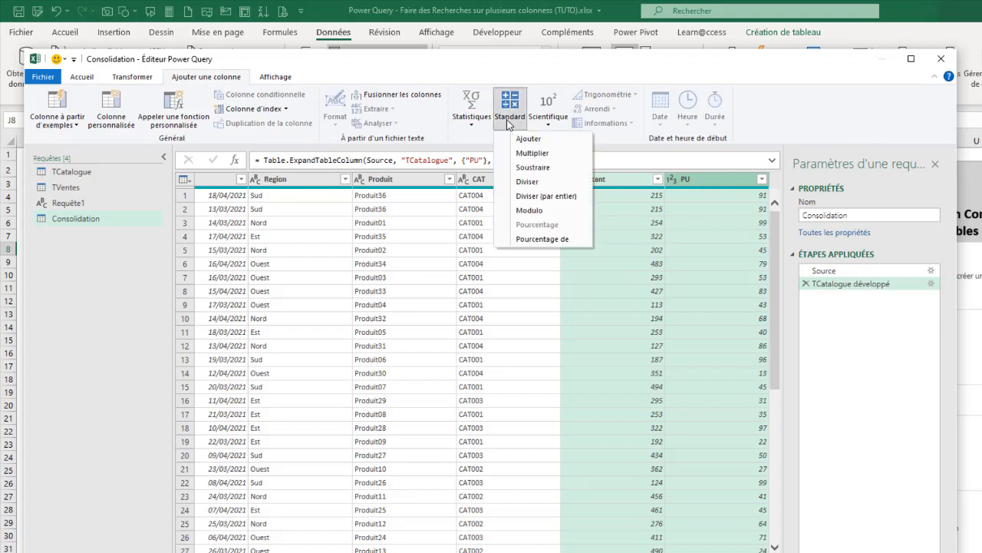
left_click(529, 156)
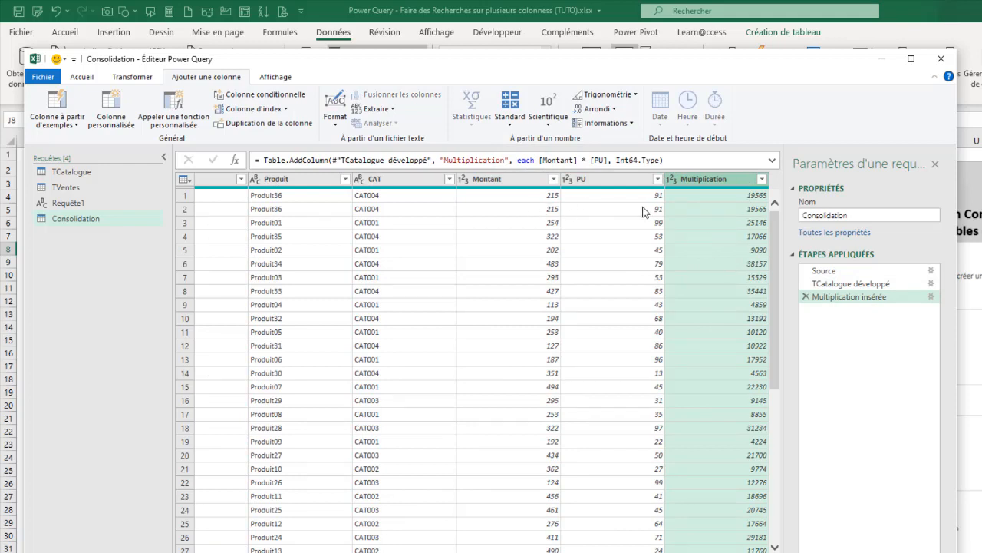
Rename the new multiplication column as Total Vente
double_click(712, 179)
type("Total Vente")
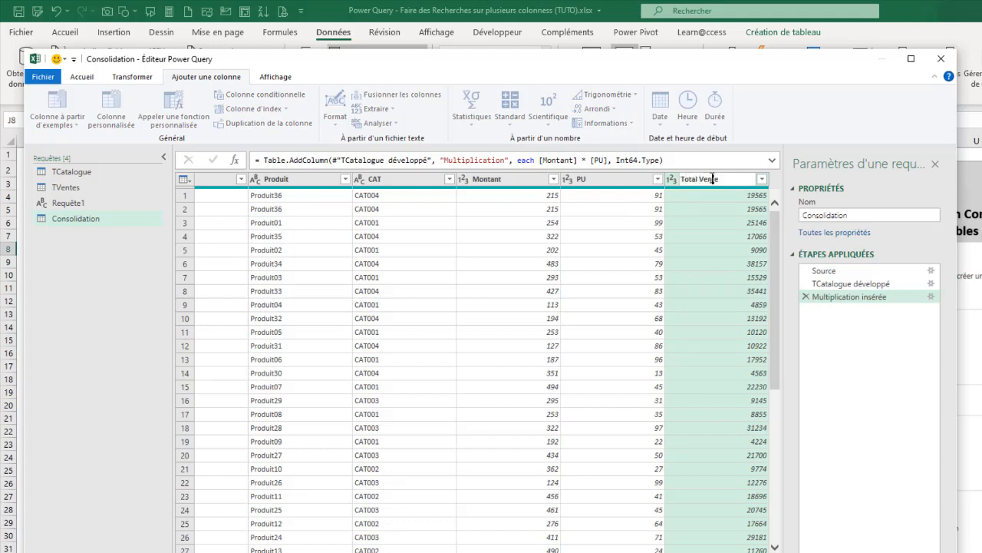
key("Return")
key("Return")
left_click_drag(776, 290, 774, 219)
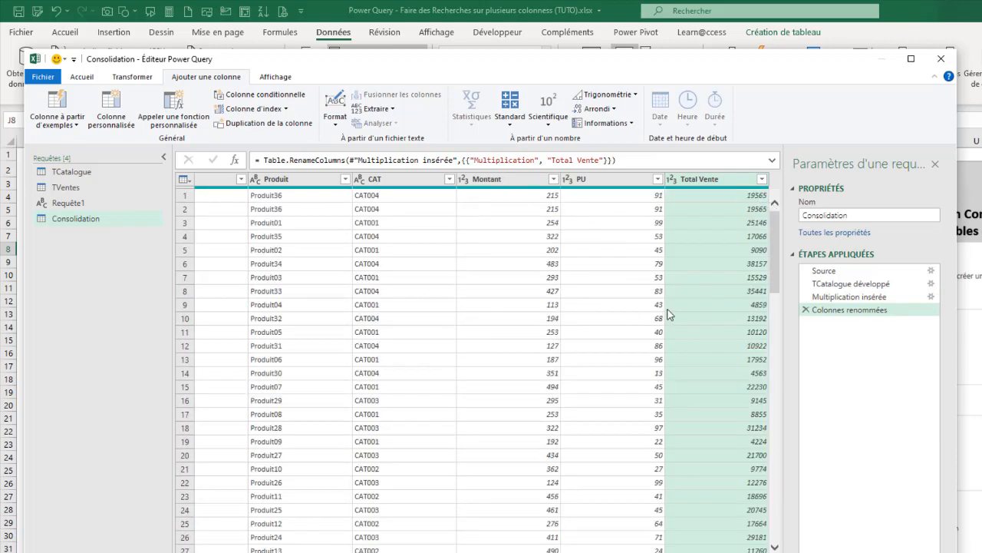
Sort the Consolidation query by Date in ascending order and look over the sorted rows
left_click_drag(517, 63, 528, 42)
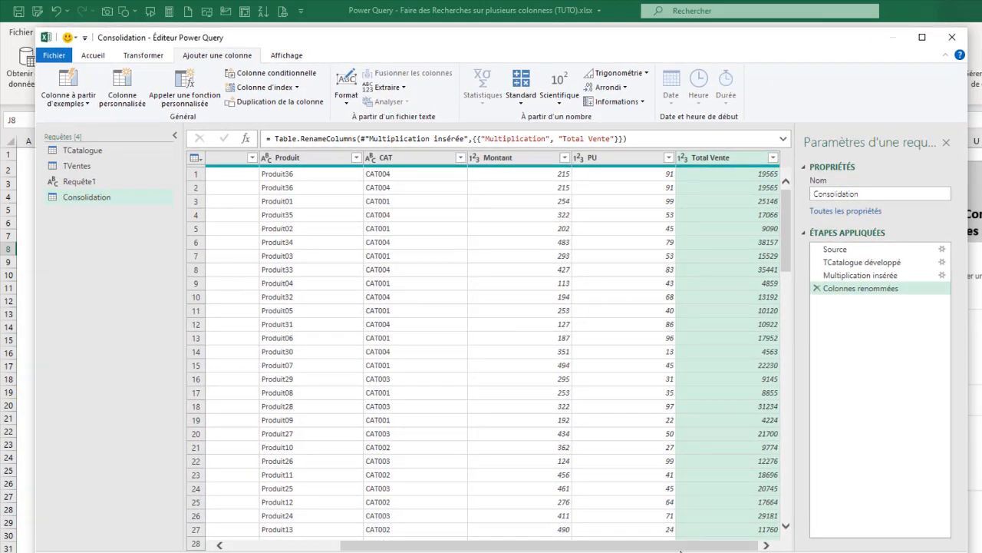
left_click_drag(461, 547, 216, 532)
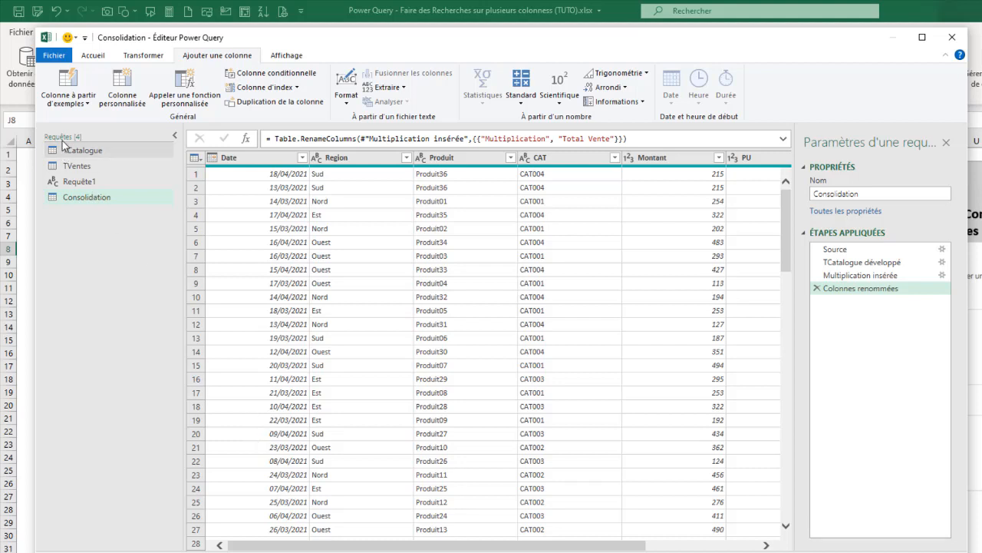
left_click(302, 157)
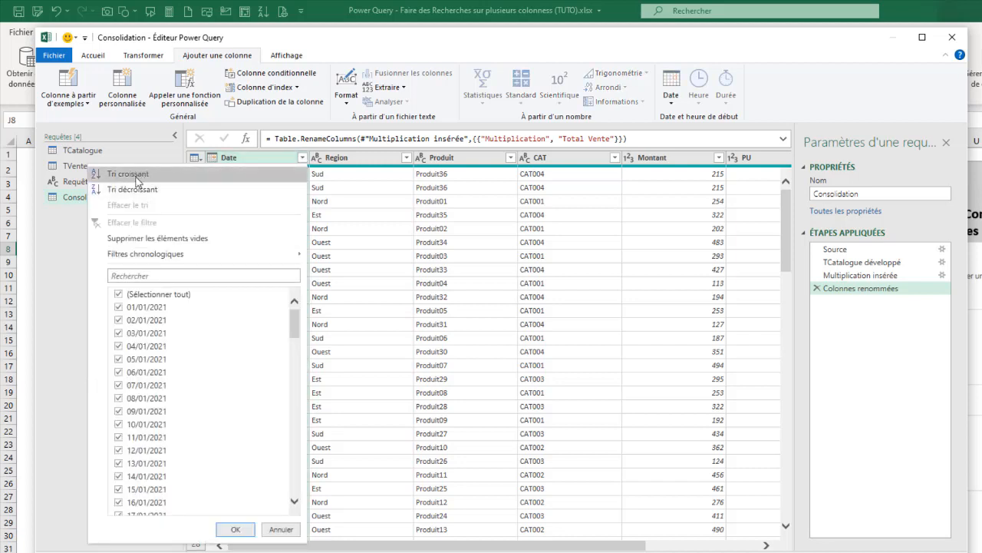
left_click(128, 174)
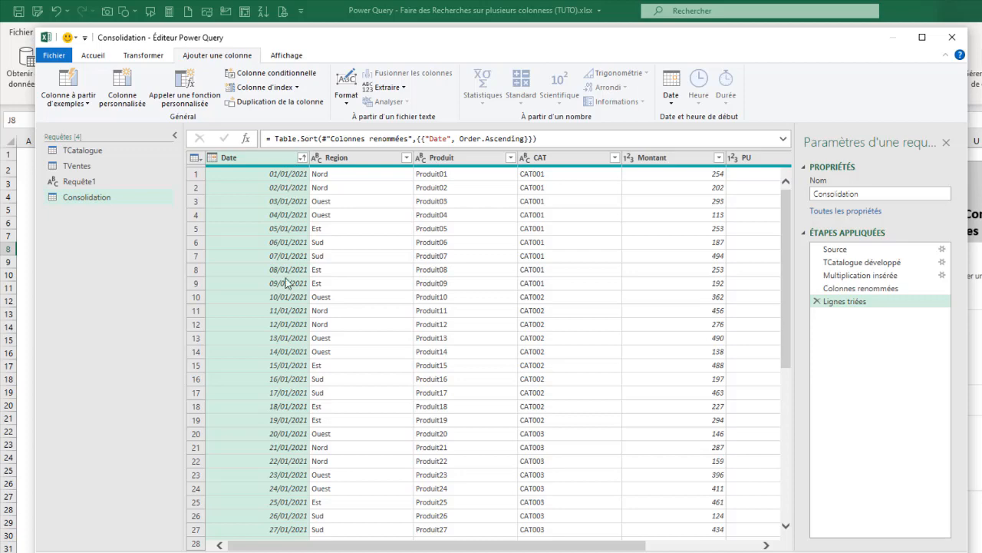
scroll(296, 371, "down", 20)
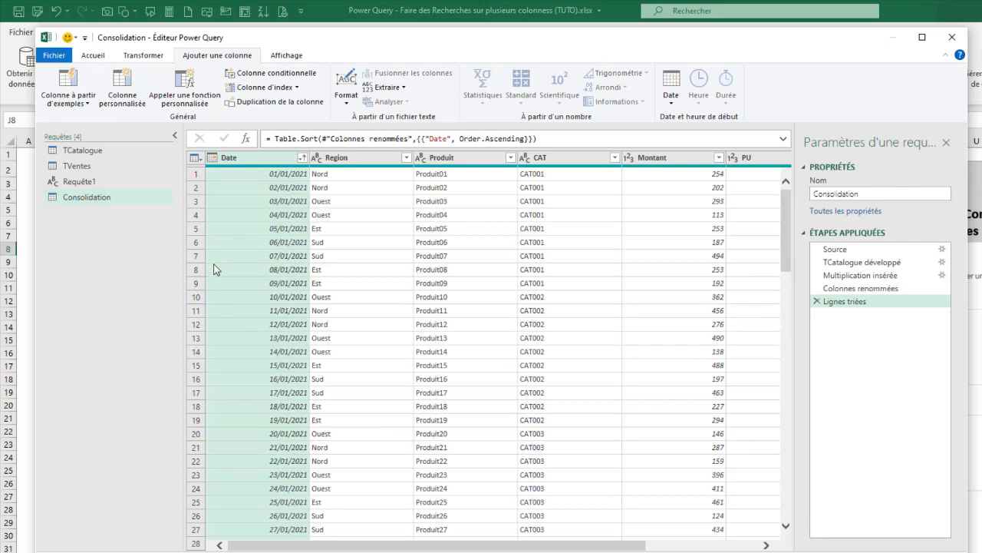
Close the query editor and load the Consolidation query as a table (Tableau) in a new worksheet
left_click(97, 55)
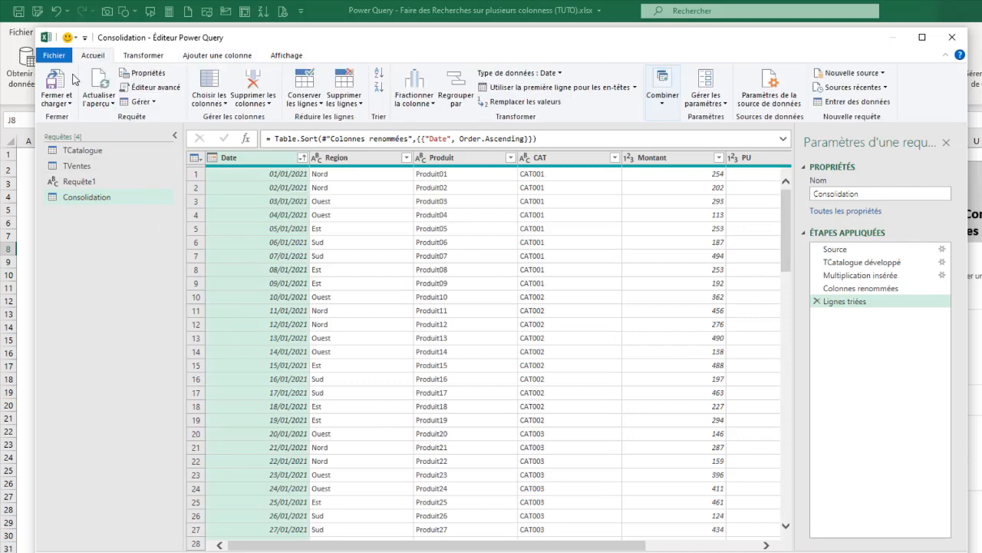
left_click(69, 104)
left_click(100, 132)
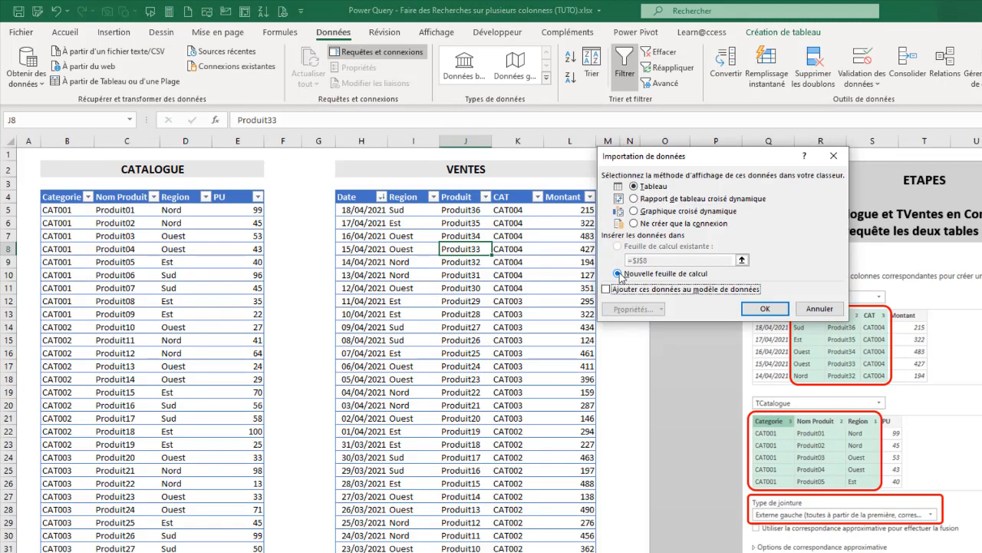
left_click(771, 310)
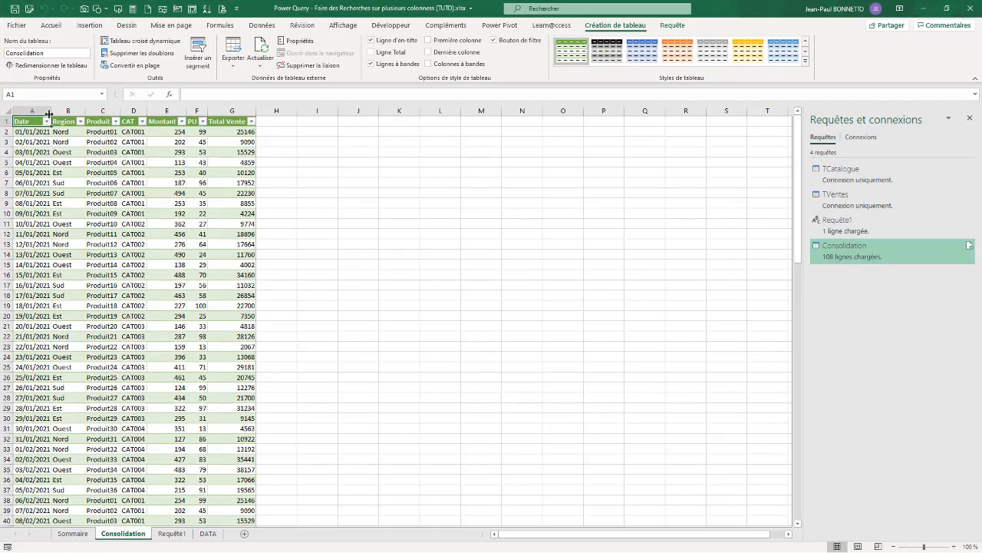
Widen the columns of the loaded Consolidation table, from Date through Total Vente
left_click_drag(48, 114, 125, 111)
left_click_drag(187, 113, 297, 111)
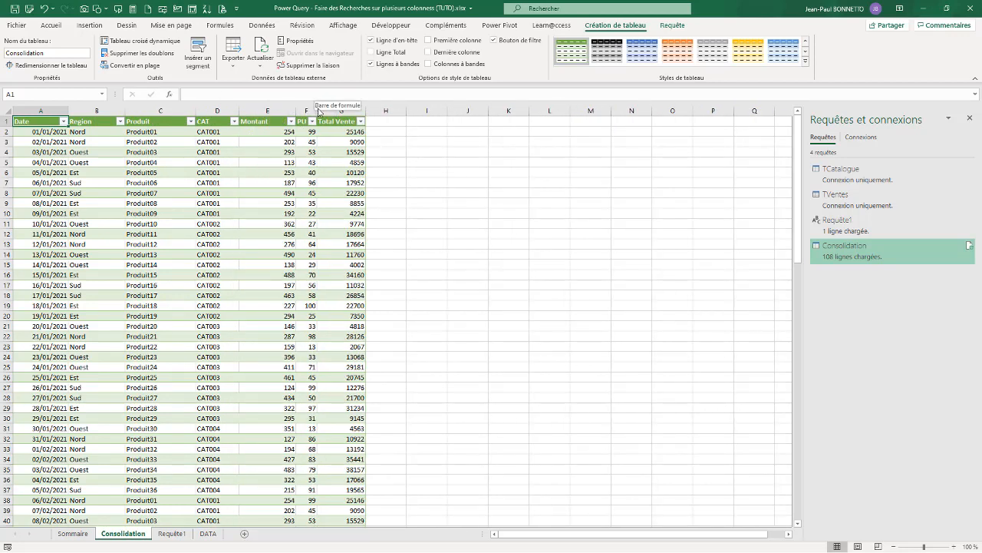
left_click_drag(317, 112, 391, 111)
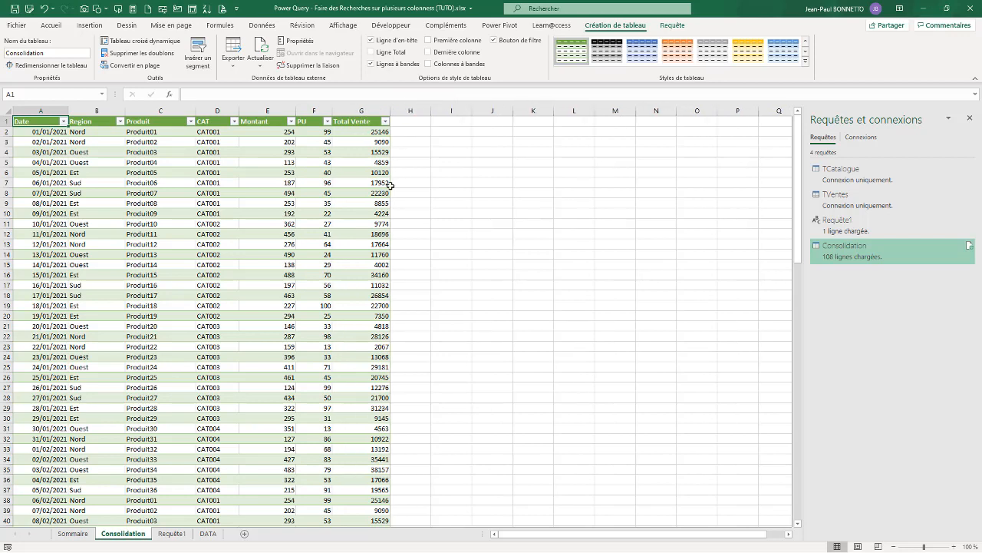
Format the Total Vente column of the Consolidation table as euro accounting values with no decimals
left_click(360, 113)
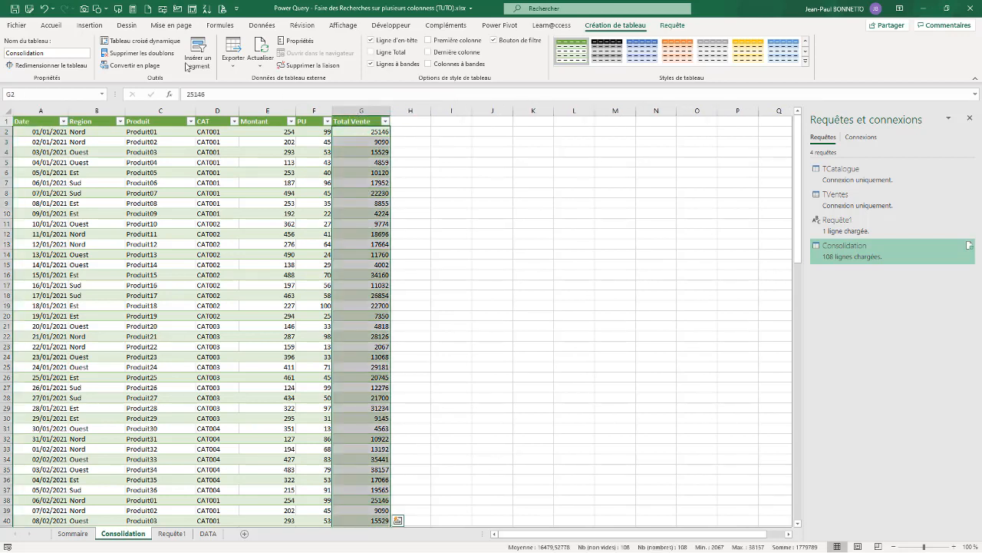
left_click(66, 27)
left_click(432, 61)
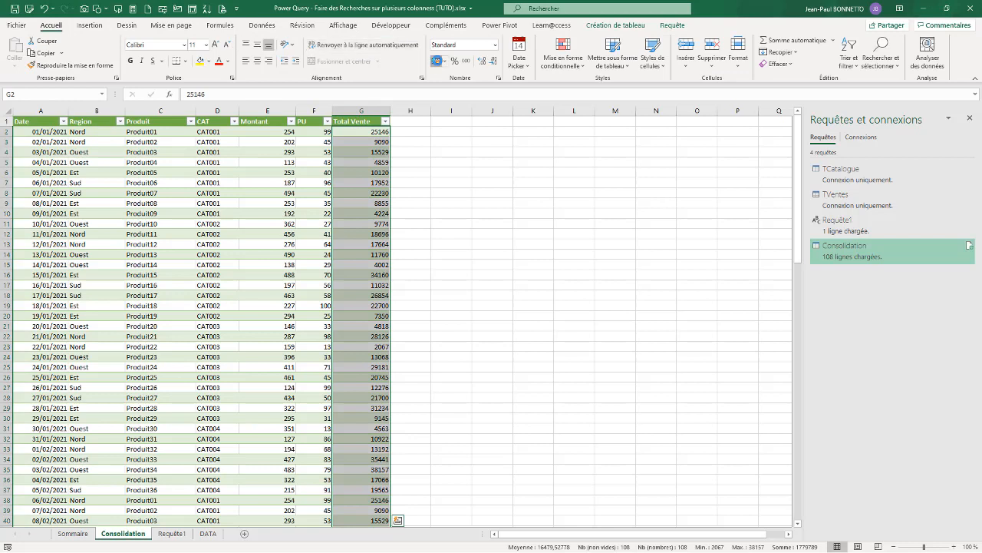
left_click(494, 61)
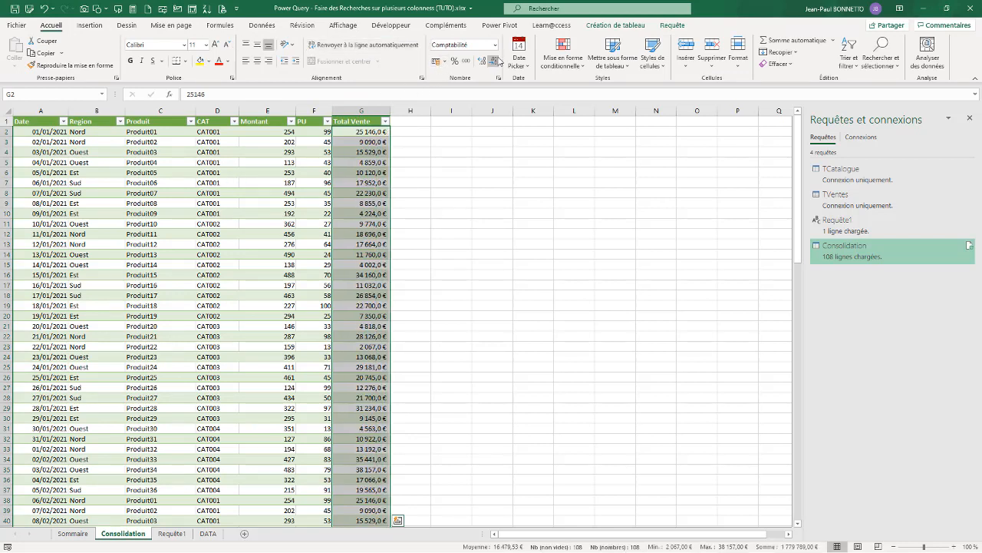
left_click(493, 61)
left_click(114, 173)
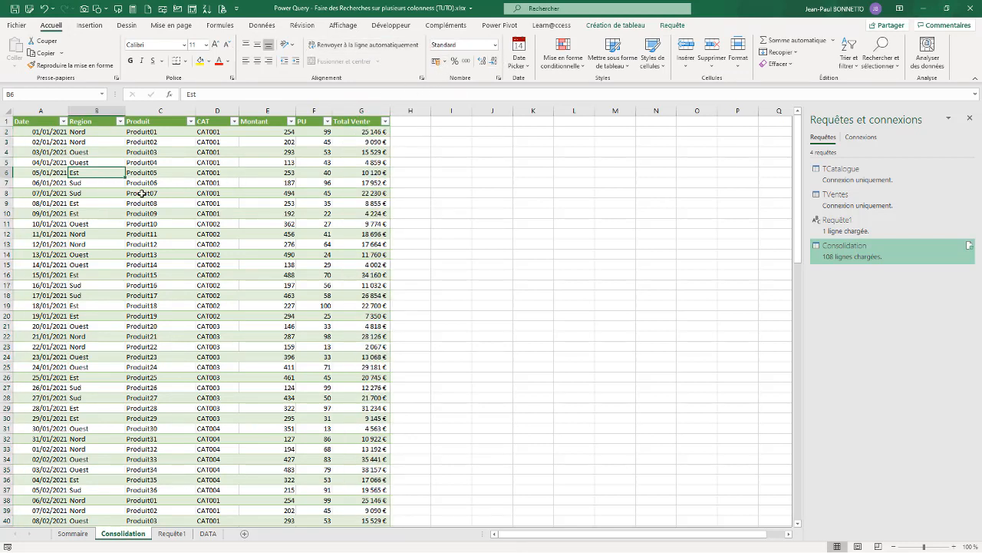
Look over the Consolidation rows down to the last one, checking Region, Produit and CAT against PU and Total Vente
scroll(142, 192, "down", 20)
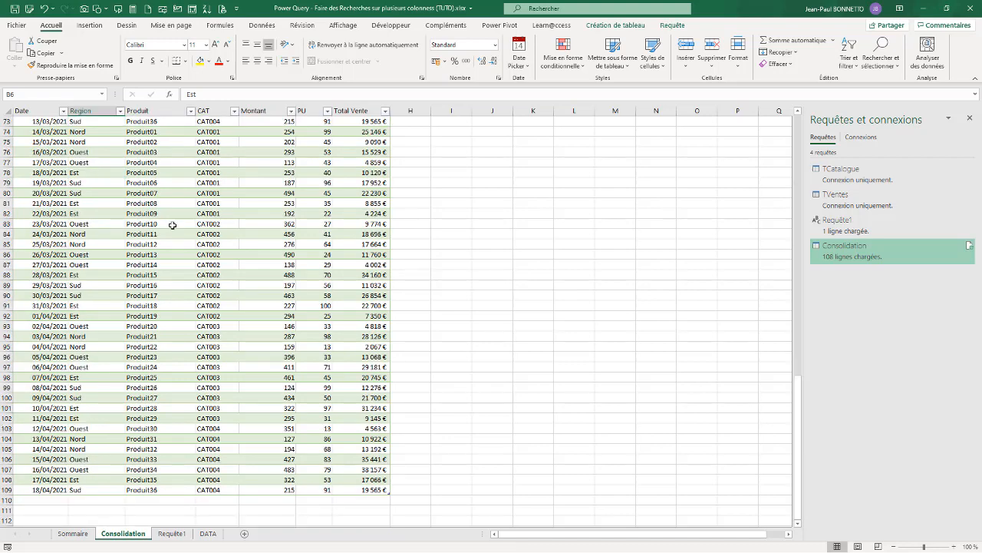
scroll(175, 222, "up", 20)
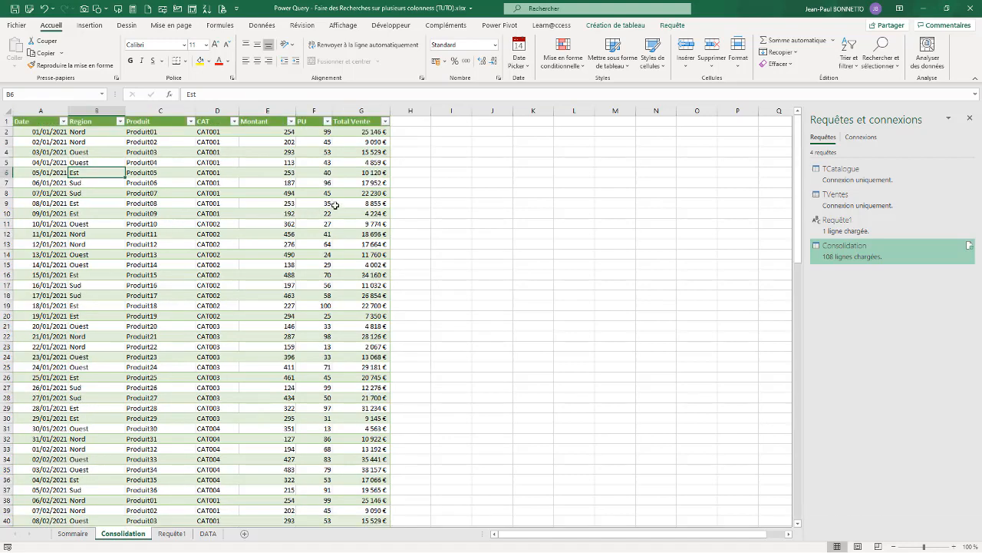
left_click(335, 205)
left_click(323, 211)
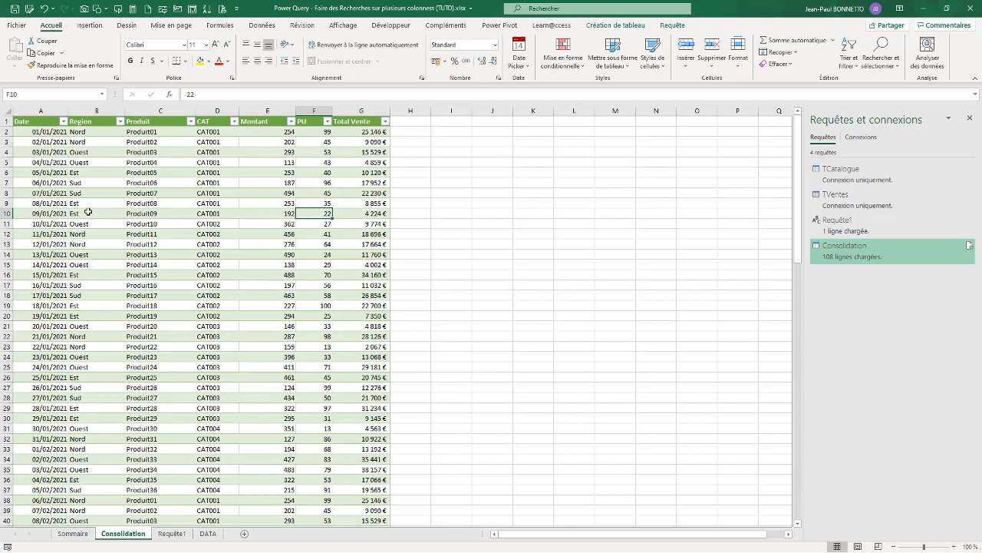
left_click_drag(75, 206, 203, 204)
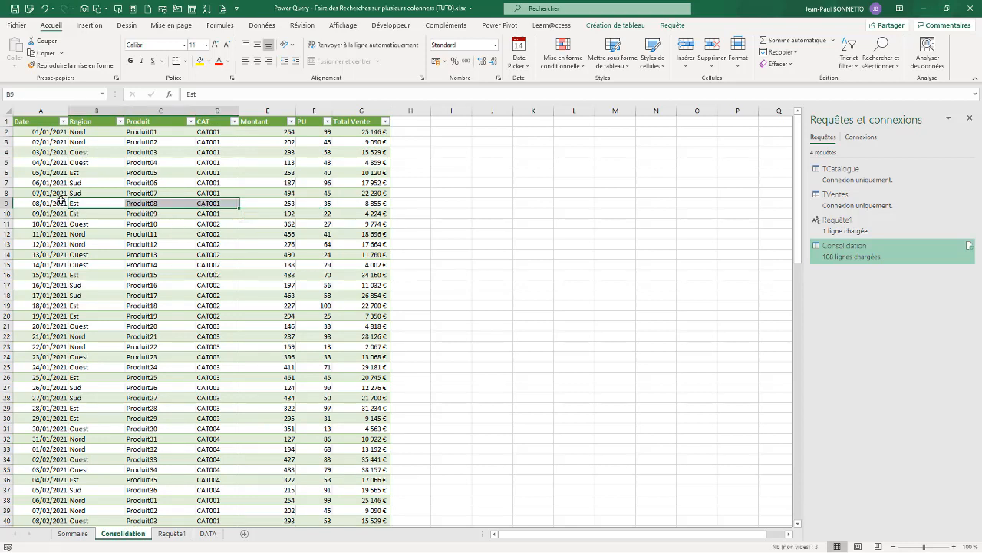
left_click(86, 204)
left_click(183, 204)
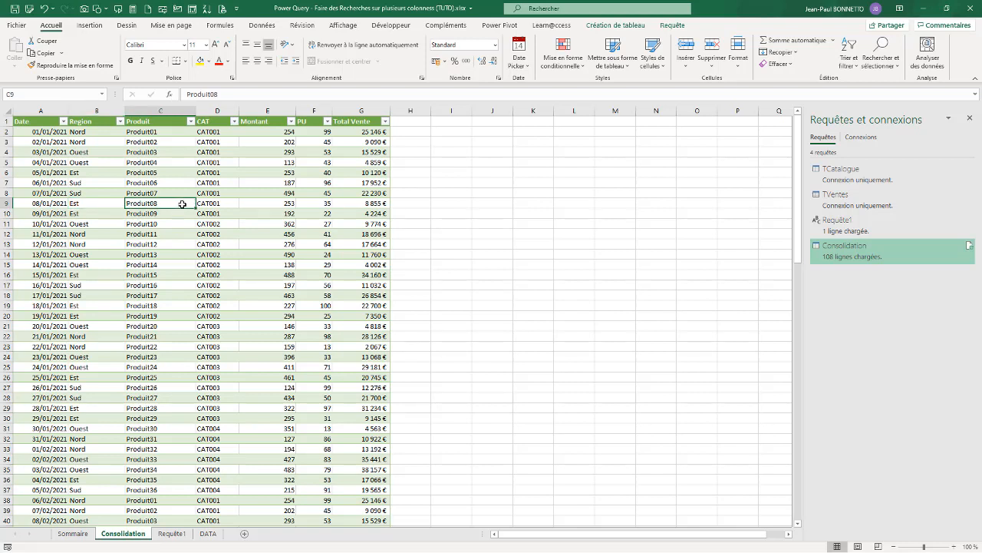
left_click(364, 182)
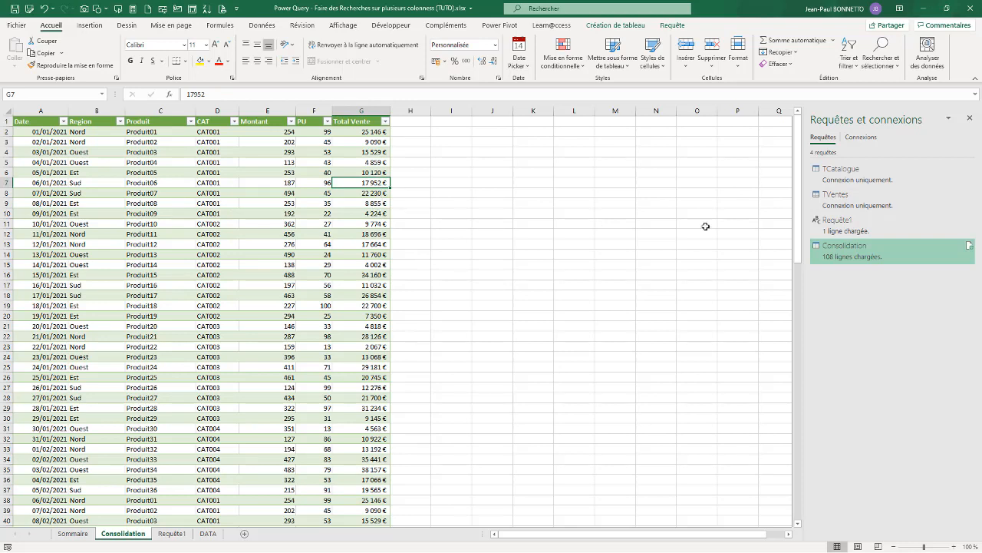
Delete the unneeded Requête1 query from the workbook and confirm its removal
right_click(841, 223)
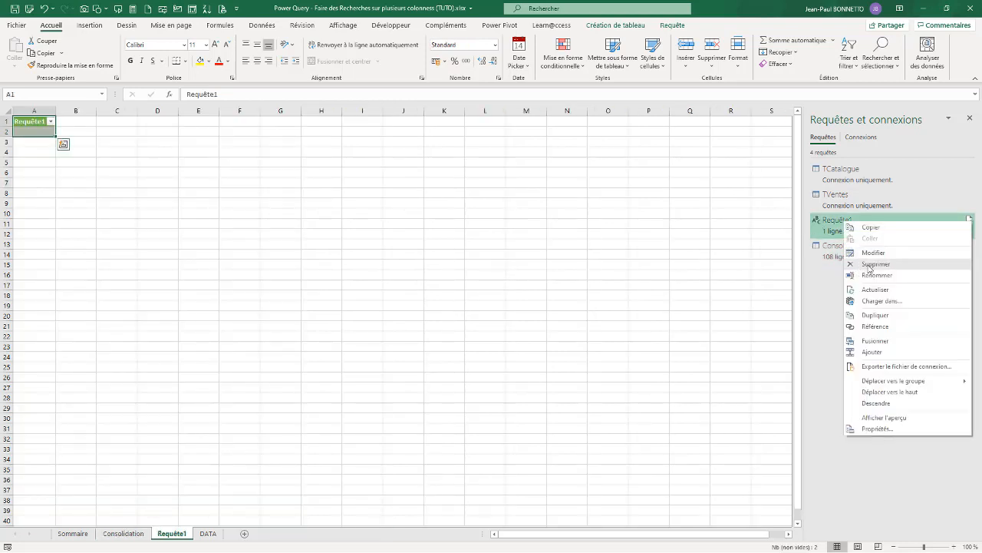
left_click(869, 265)
left_click(538, 307)
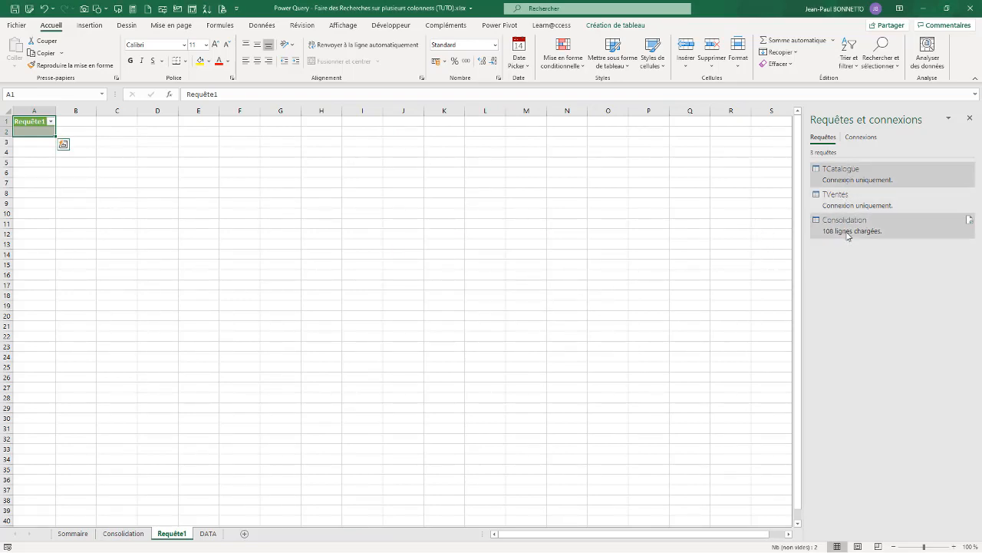
mouse_move(848, 233)
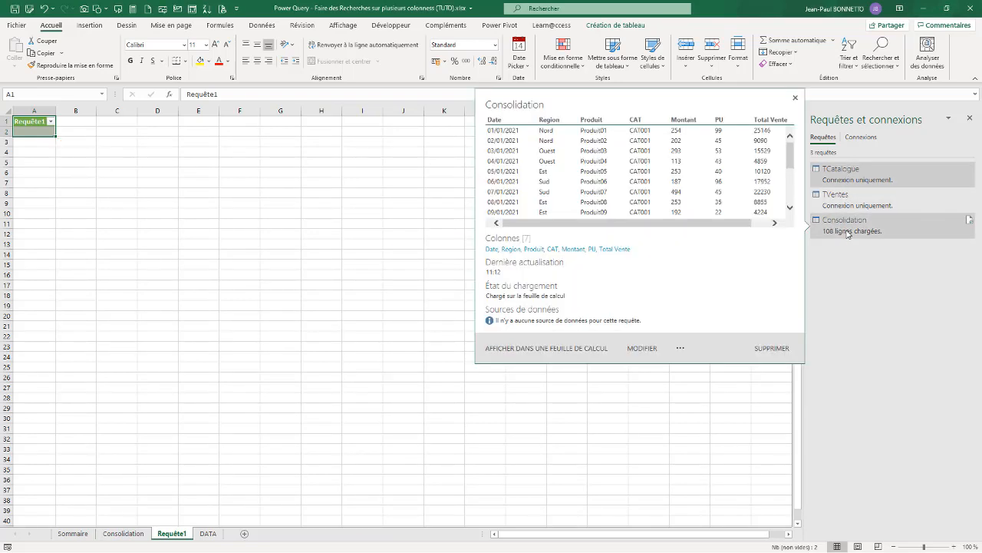
Delete the leftover Requête1 table column, and permanently remove the Requête1 worksheet
right_click(38, 123)
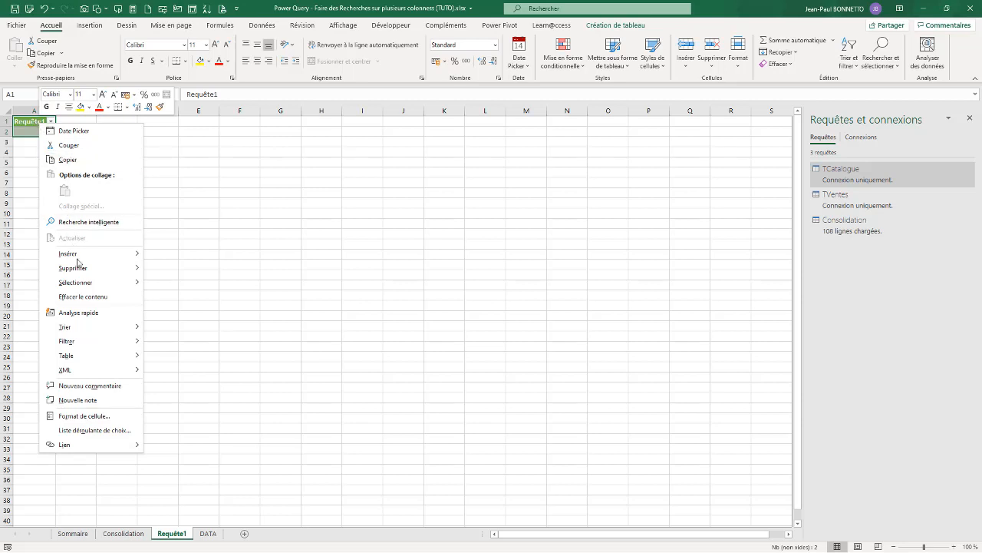
mouse_move(134, 268)
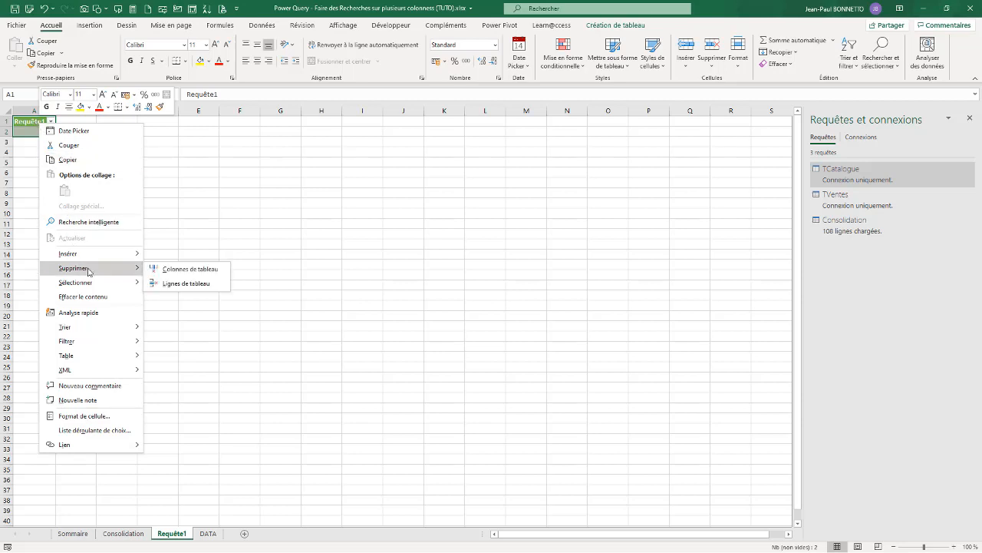
left_click(196, 271)
right_click(185, 538)
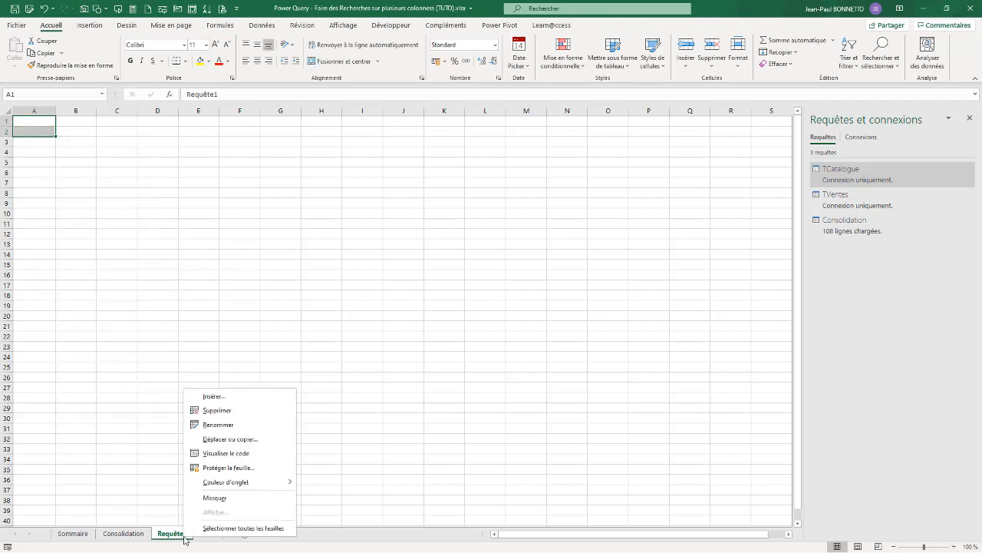
left_click(211, 410)
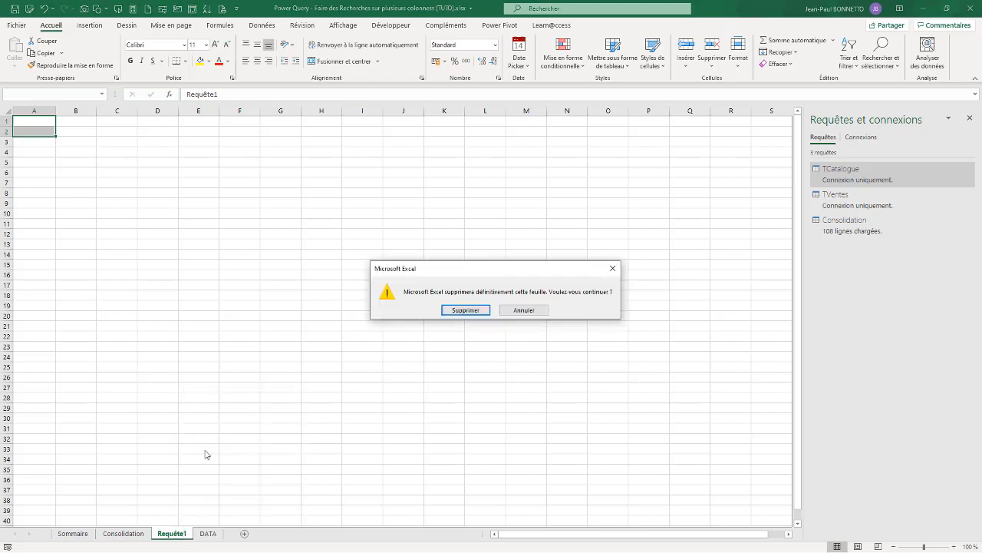
left_click(483, 310)
Hide the list of workbook queries and return to the Sommaire sheet after viewing the Consolidation sheet
left_click(138, 205)
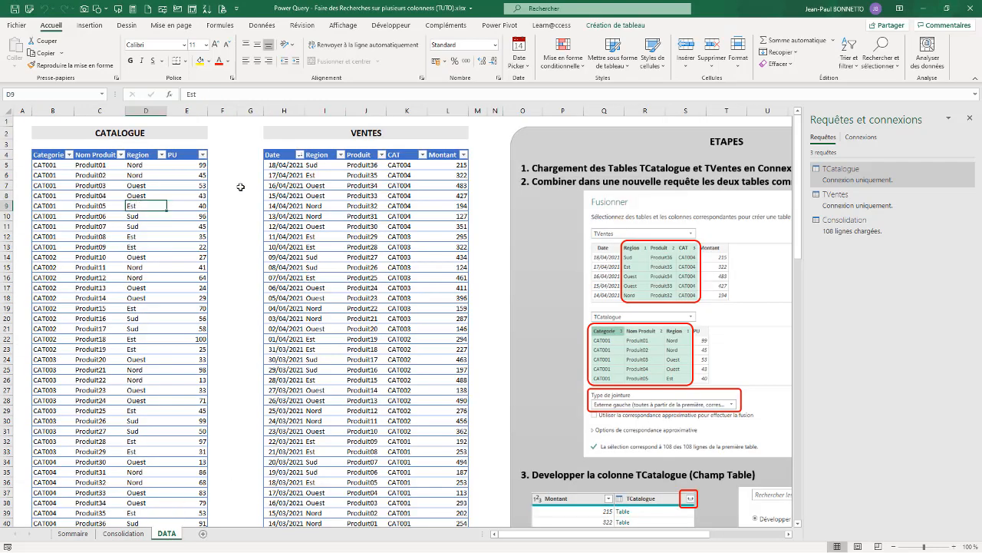
left_click(330, 195)
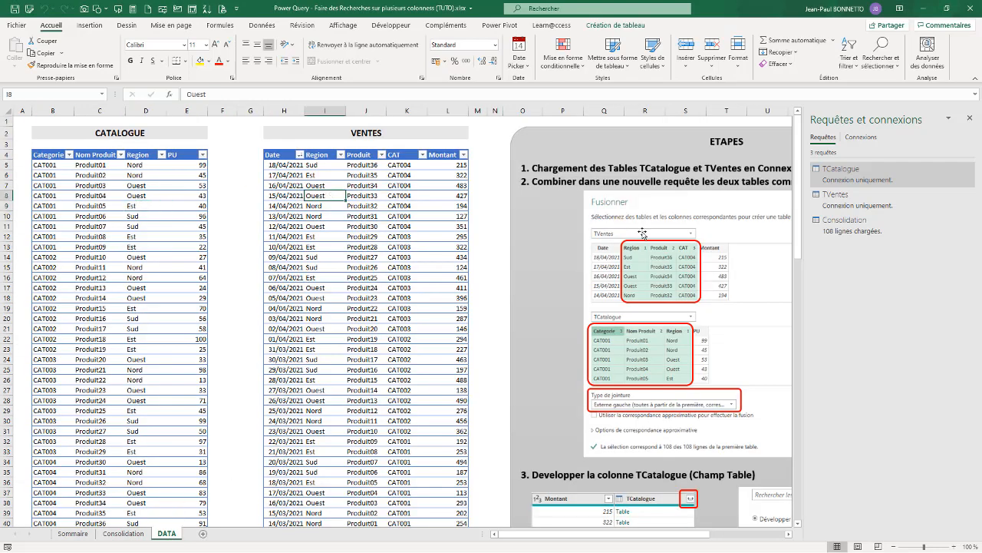
left_click(970, 115)
left_click(122, 534)
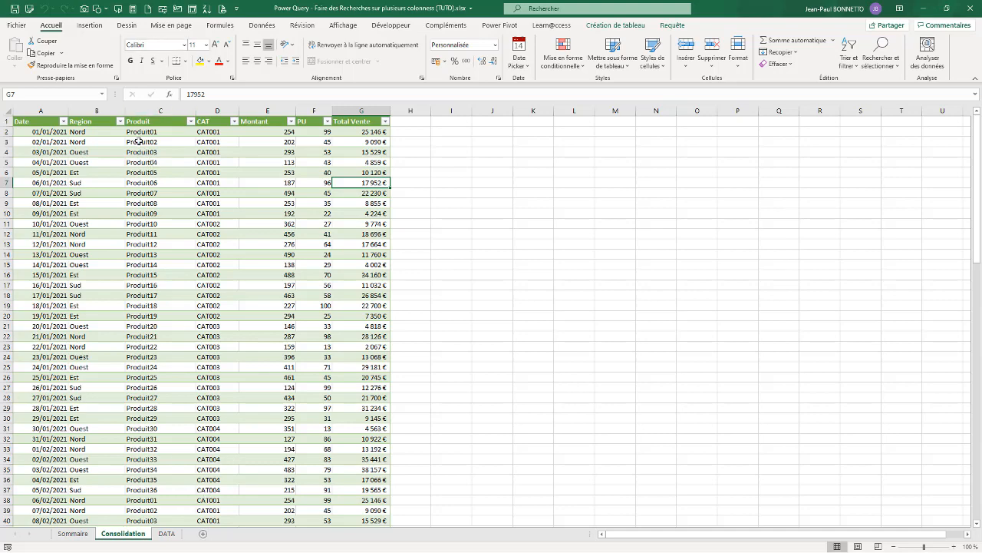
left_click(73, 533)
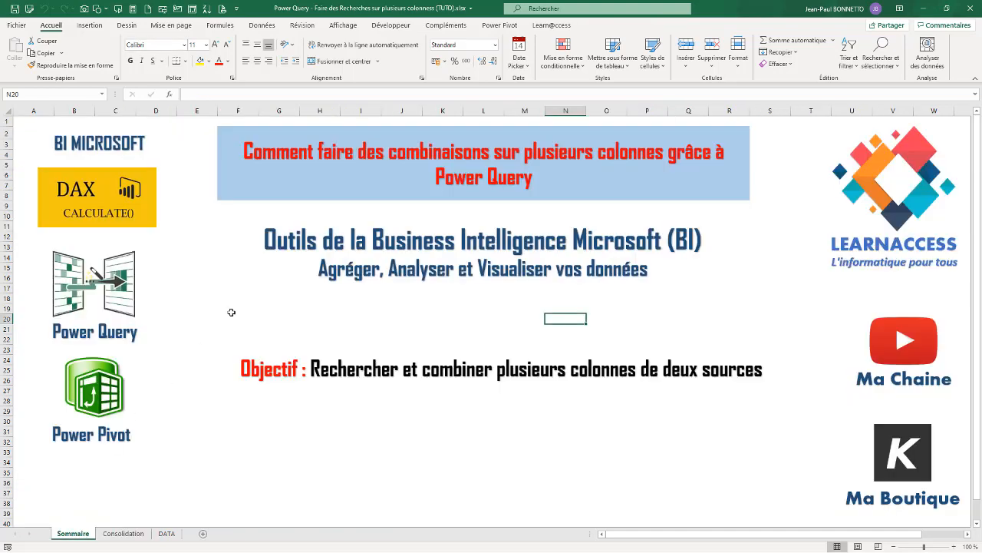